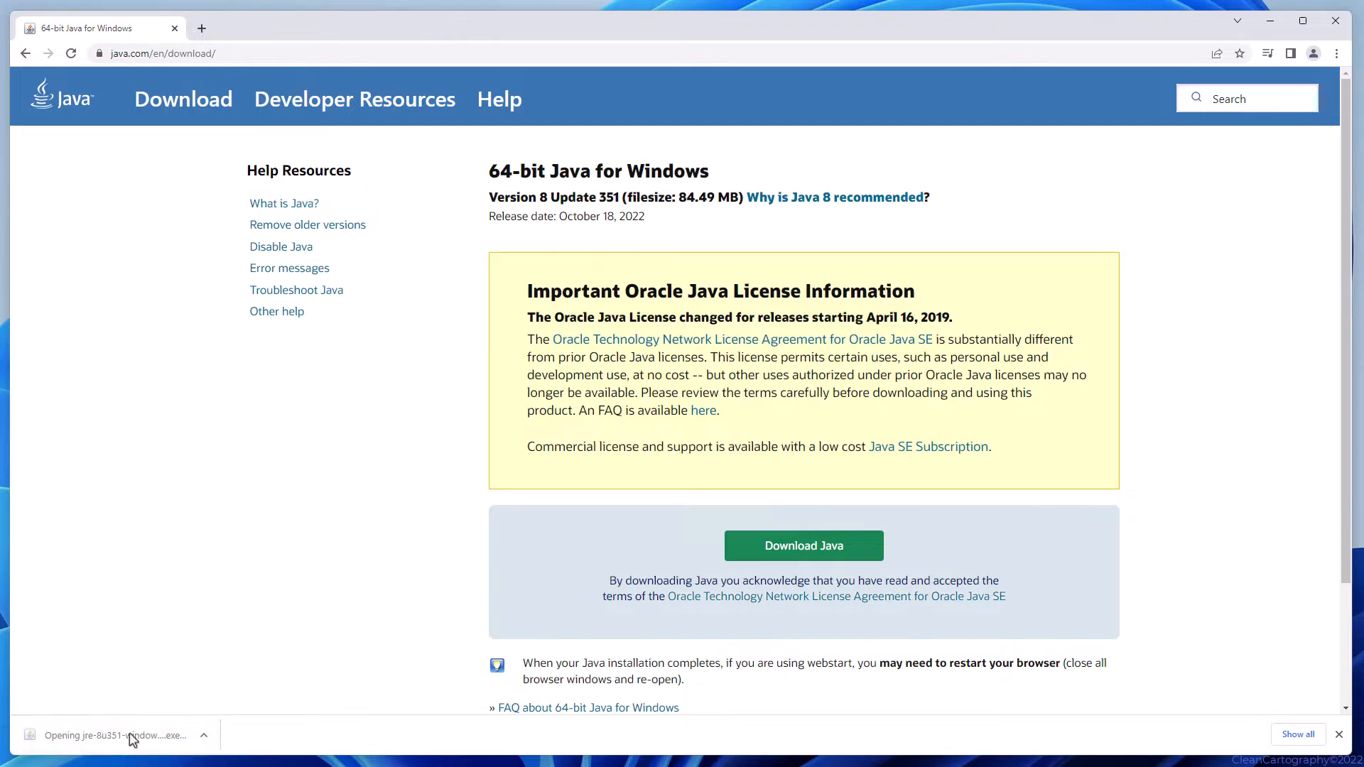
# Install Java to the default folder C:\Program Files\Java\jre1.8.0_351 and close the finished installer.
pyautogui.click(1270, 21)
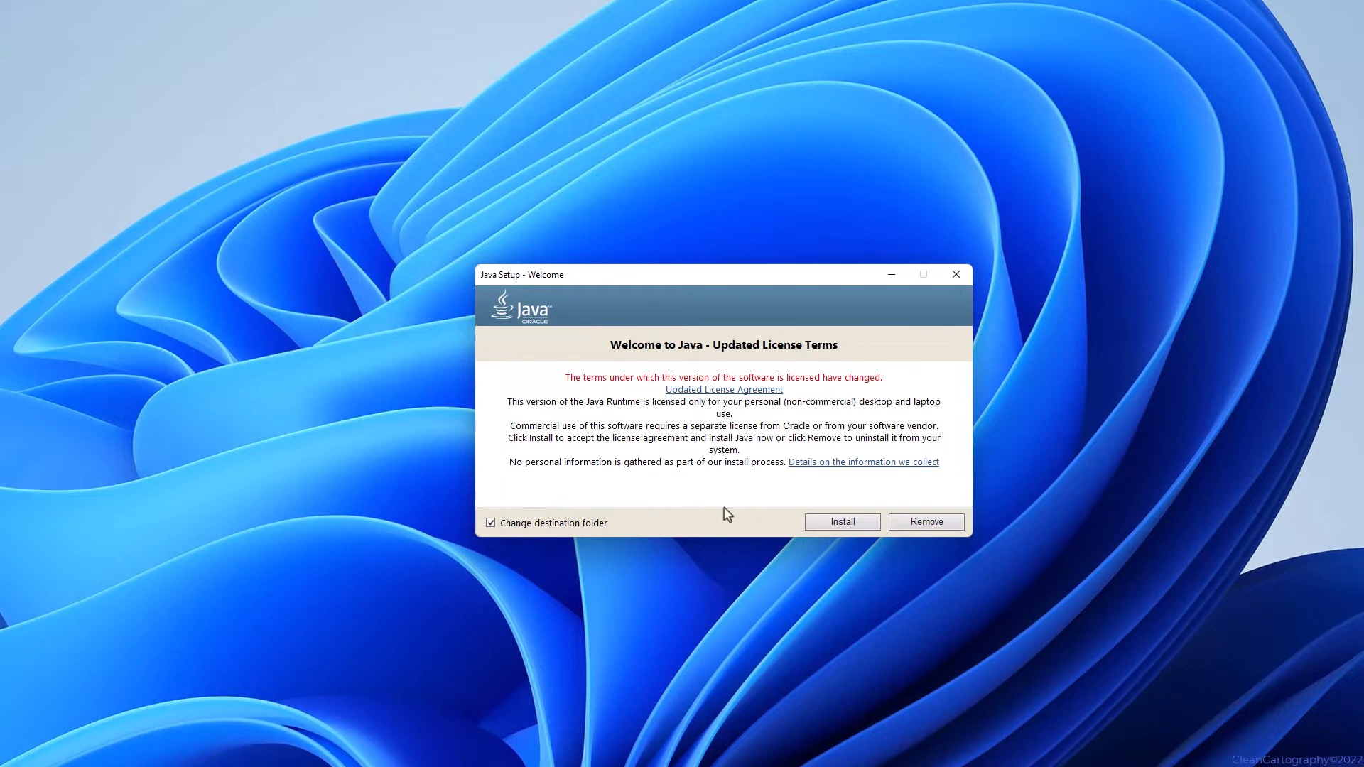
pyautogui.click(826, 527)
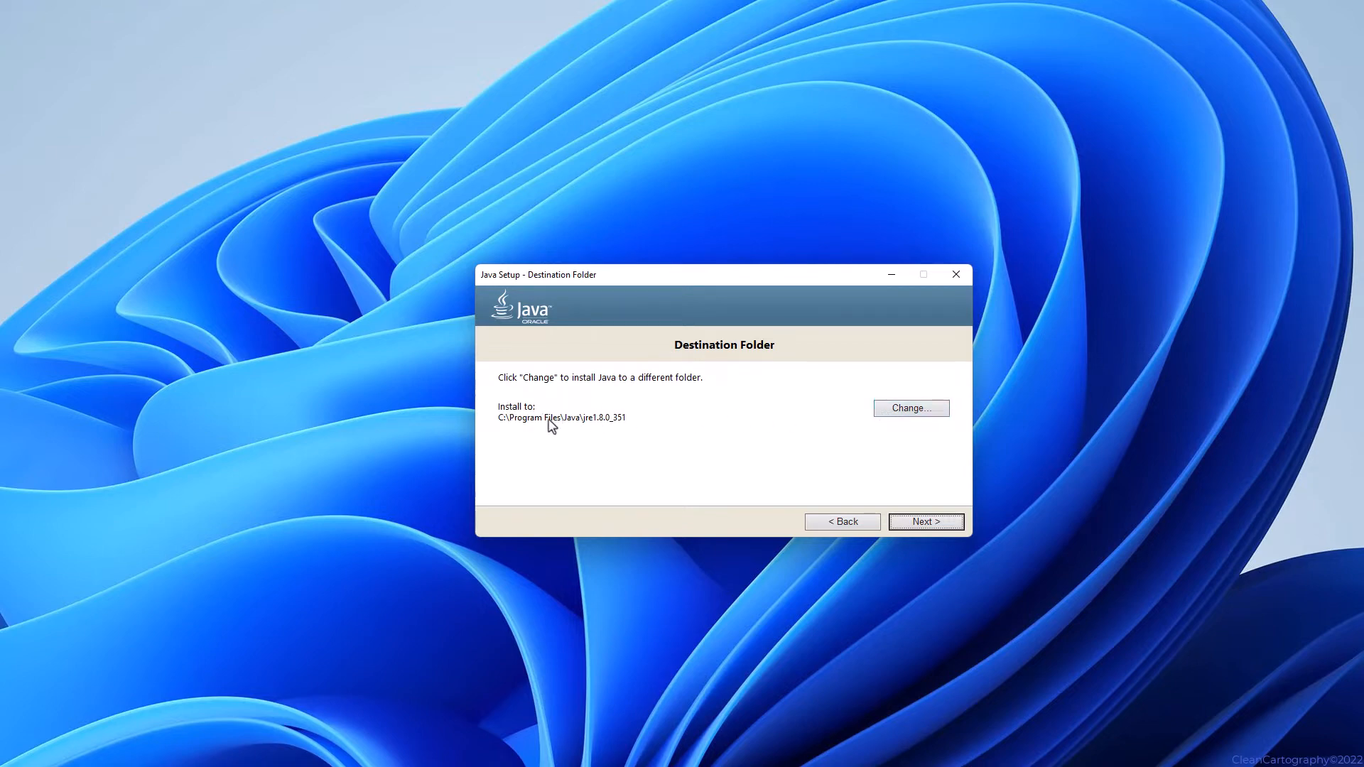
pyautogui.click(922, 523)
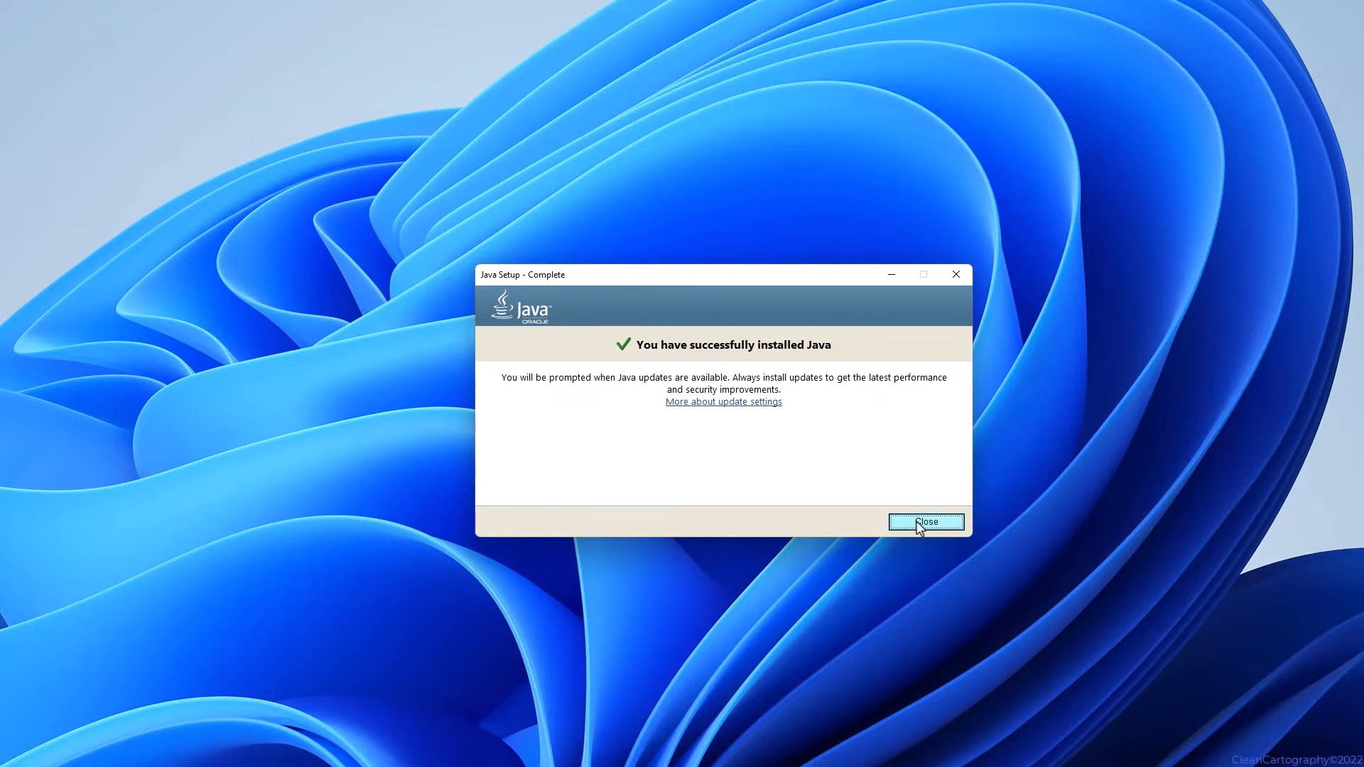
pyautogui.click(918, 524)
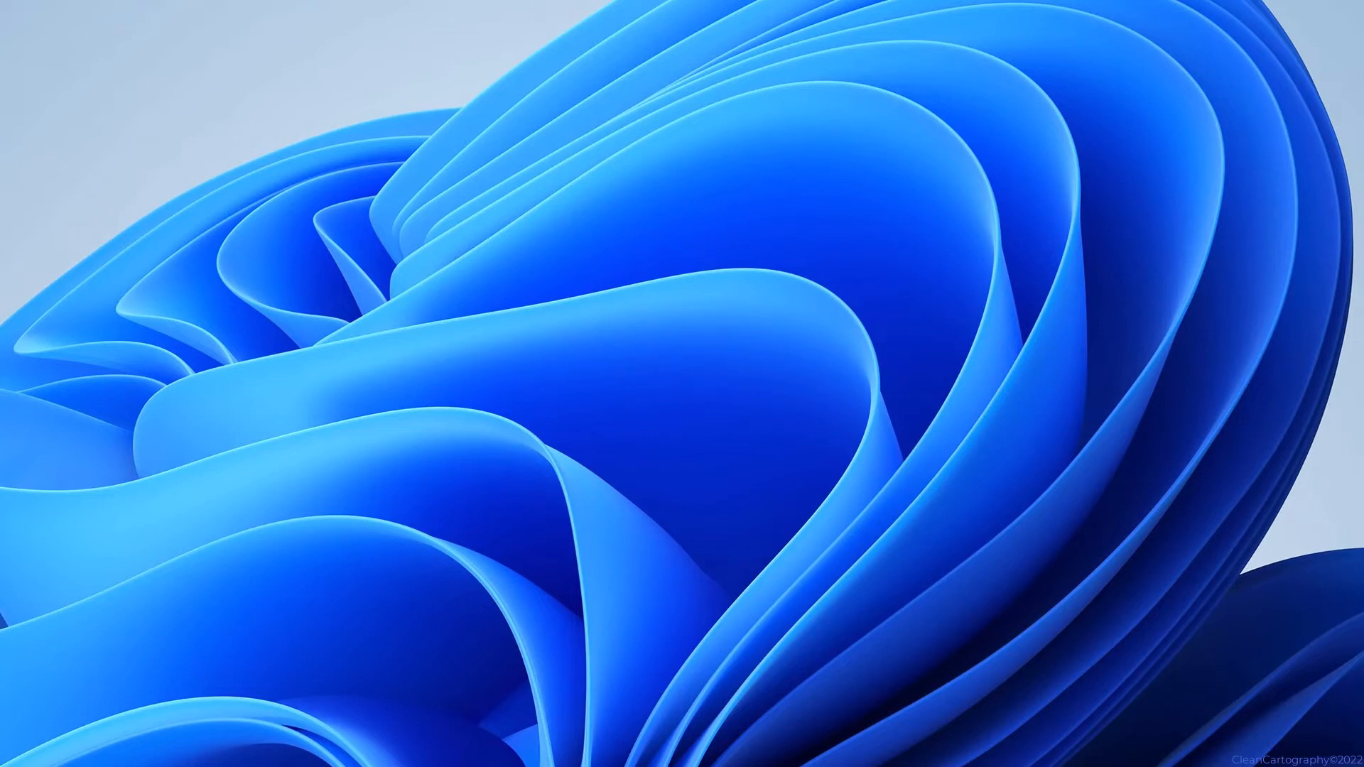
# From the 'en' Start search, reach Environment Variables and start a new System variable.
pyautogui.press('super')
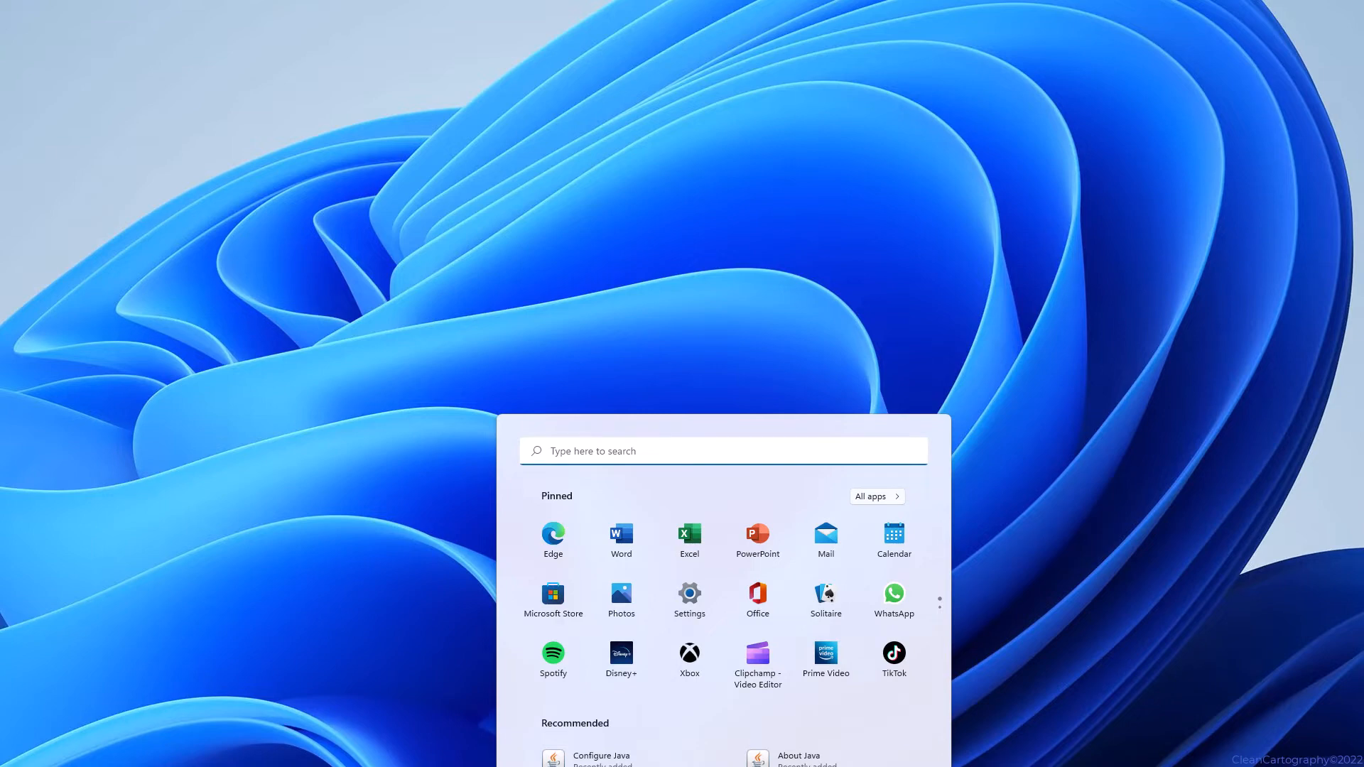
pyautogui.write('en')
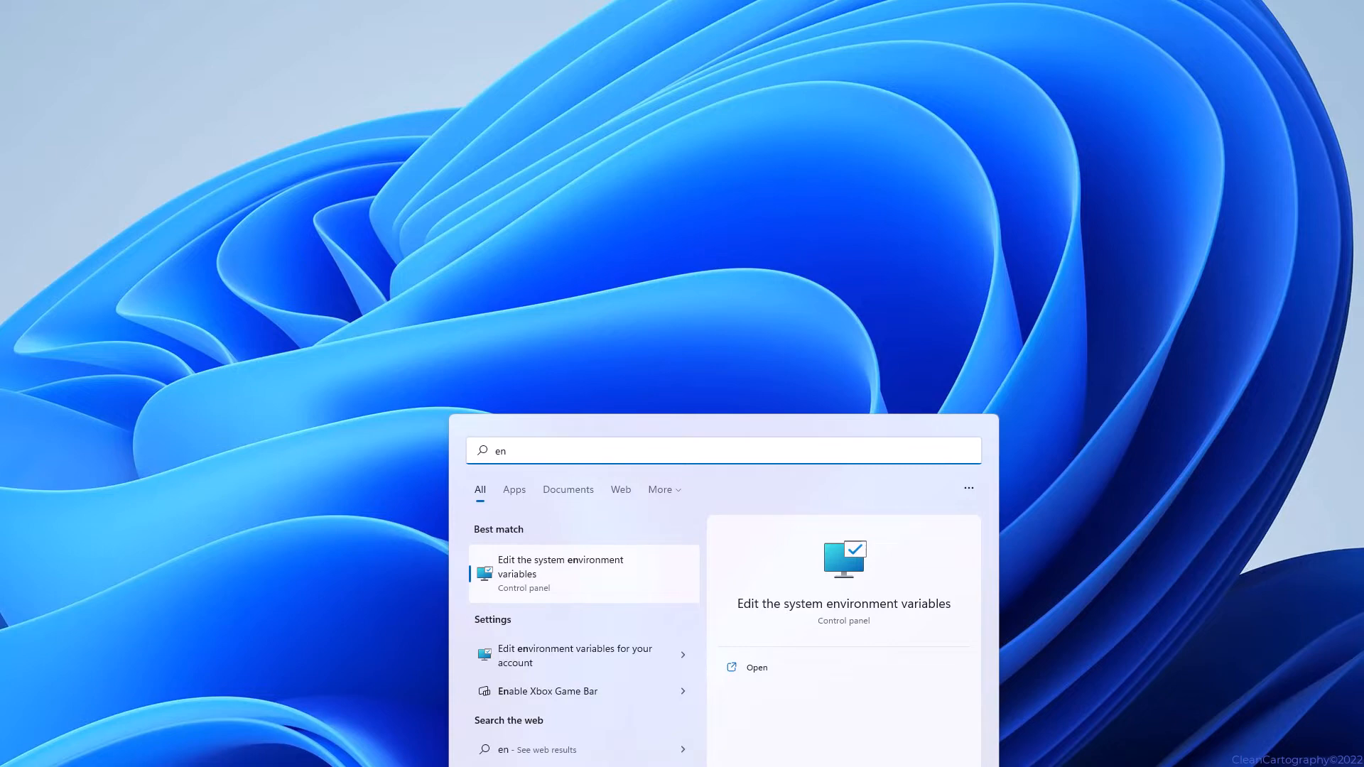
pyautogui.click(536, 584)
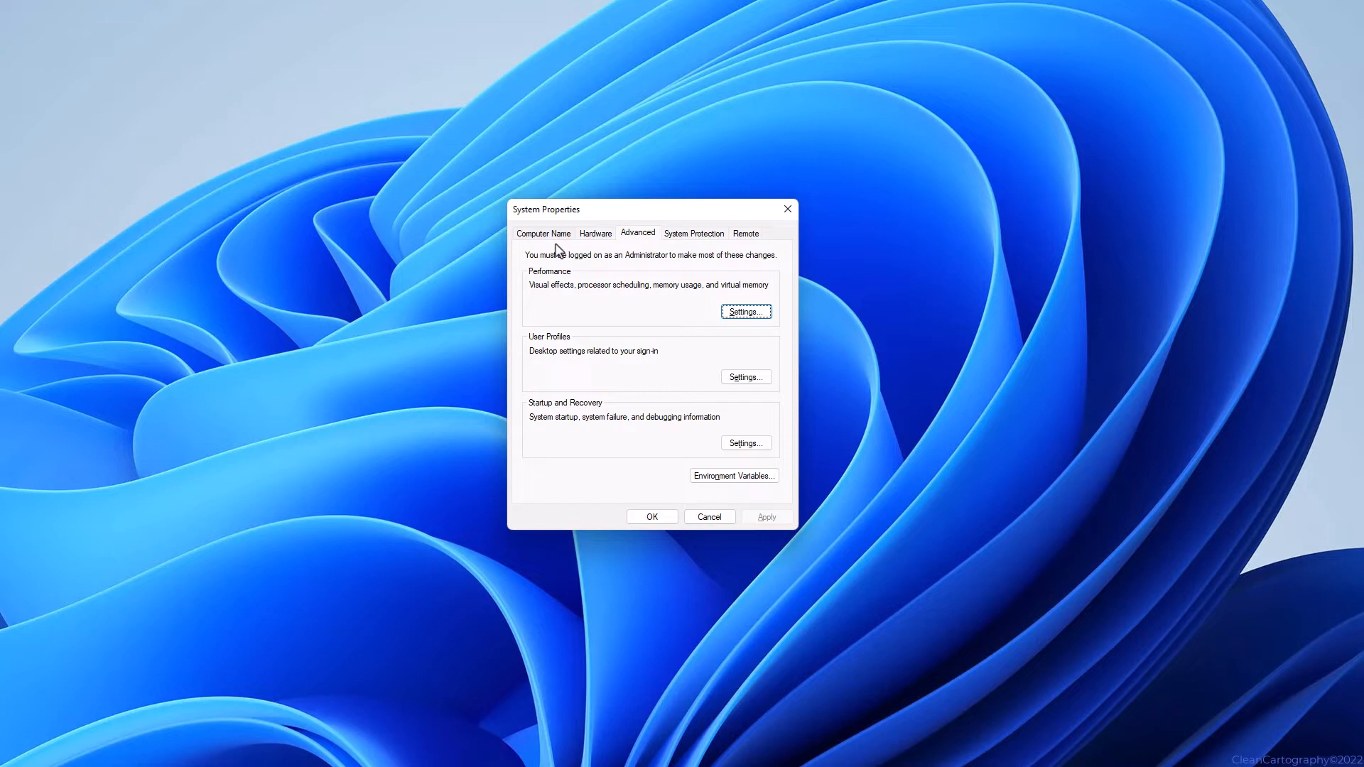
pyautogui.click(638, 236)
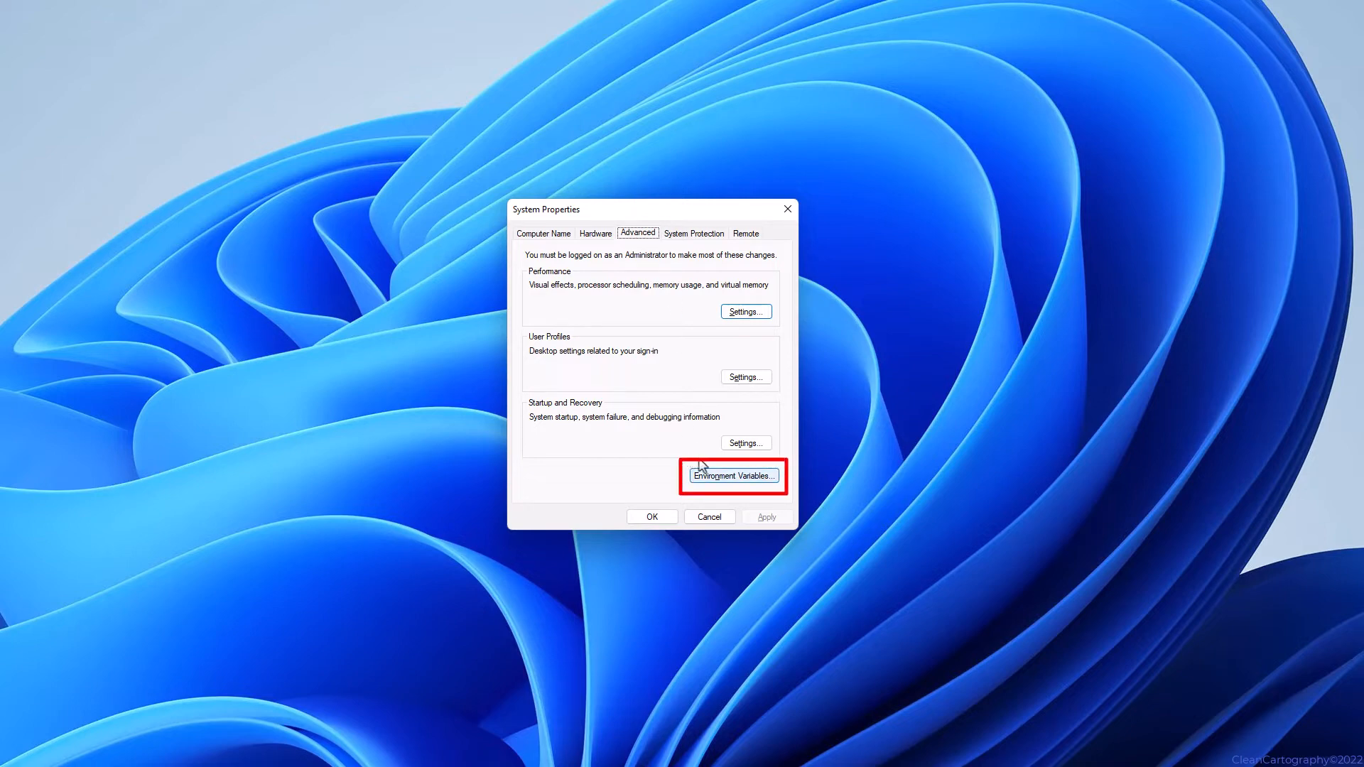
pyautogui.click(751, 485)
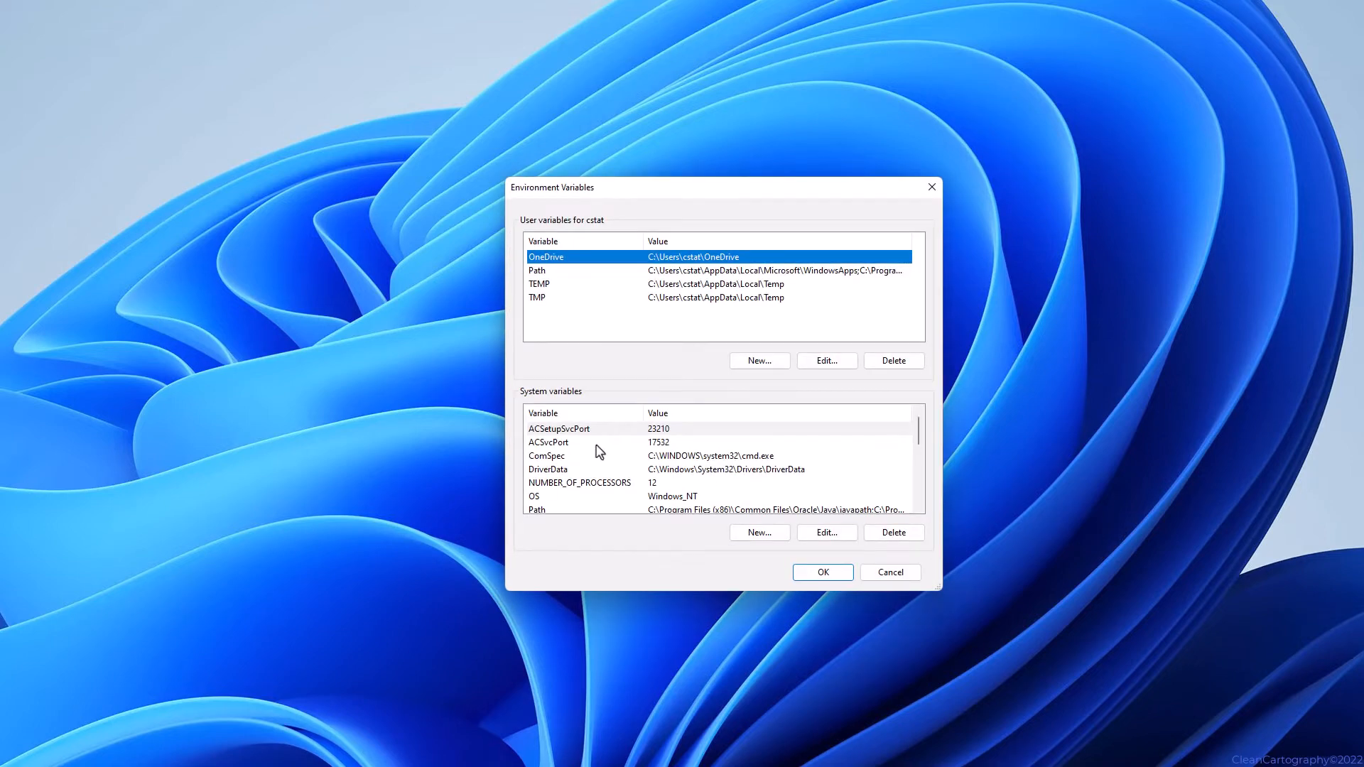
pyautogui.scroll(-3, 596, 448)
pyautogui.scroll(3, 586, 444)
pyautogui.scroll(-1, 585, 444)
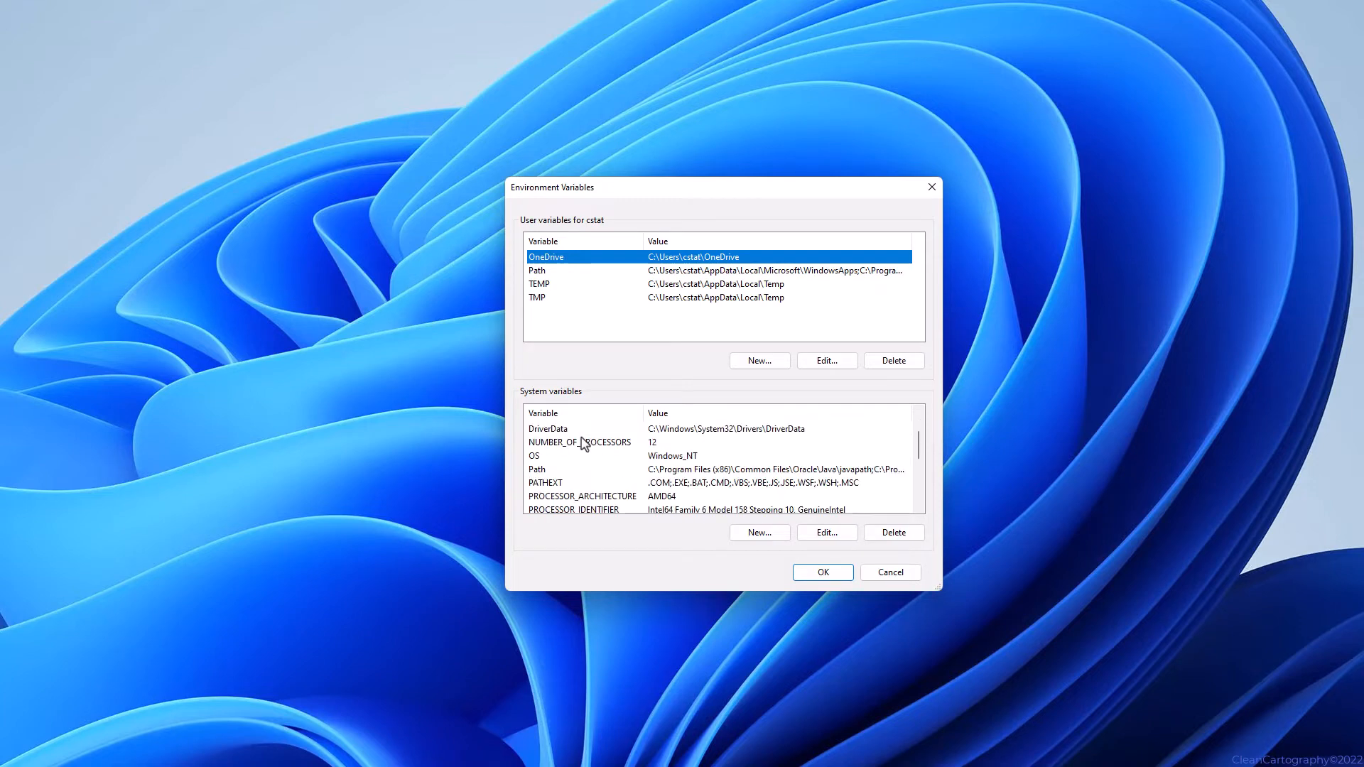
pyautogui.scroll(-3, 585, 444)
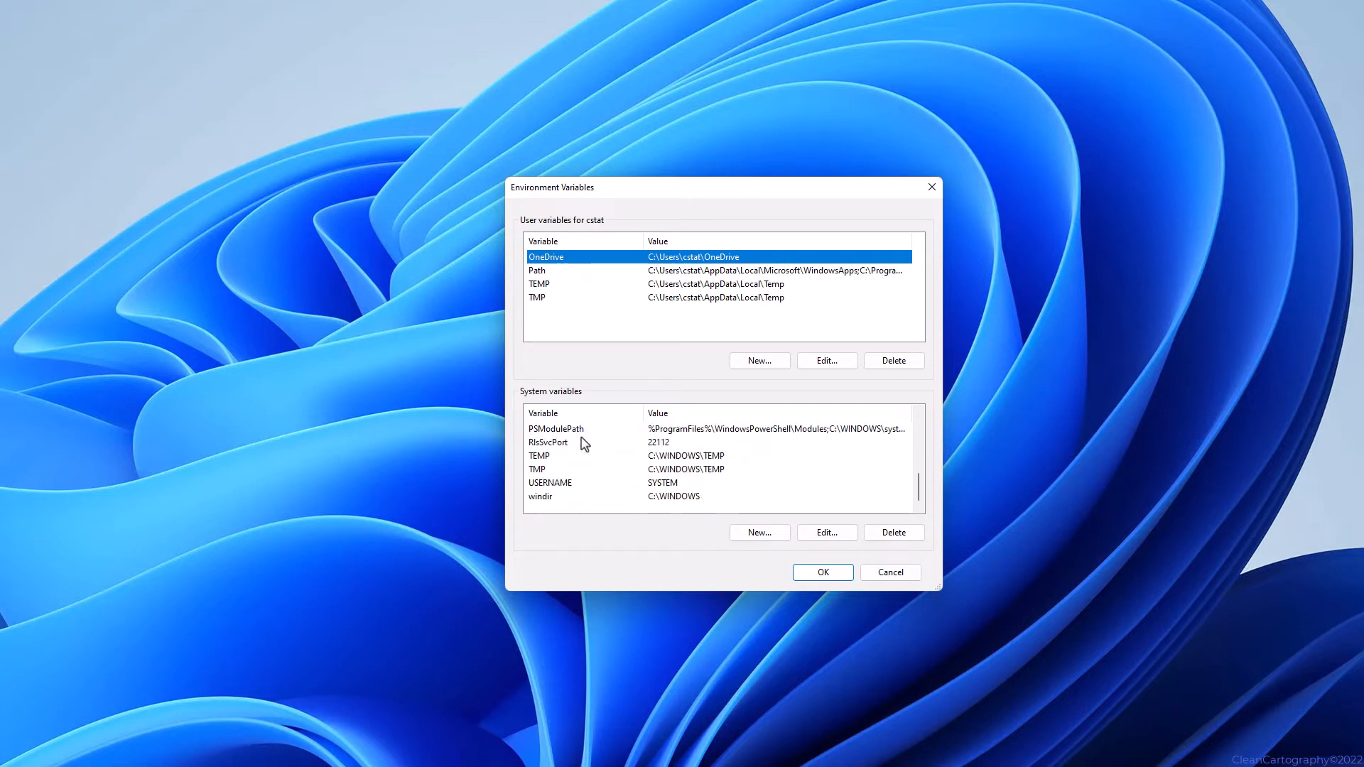
pyautogui.click(757, 536)
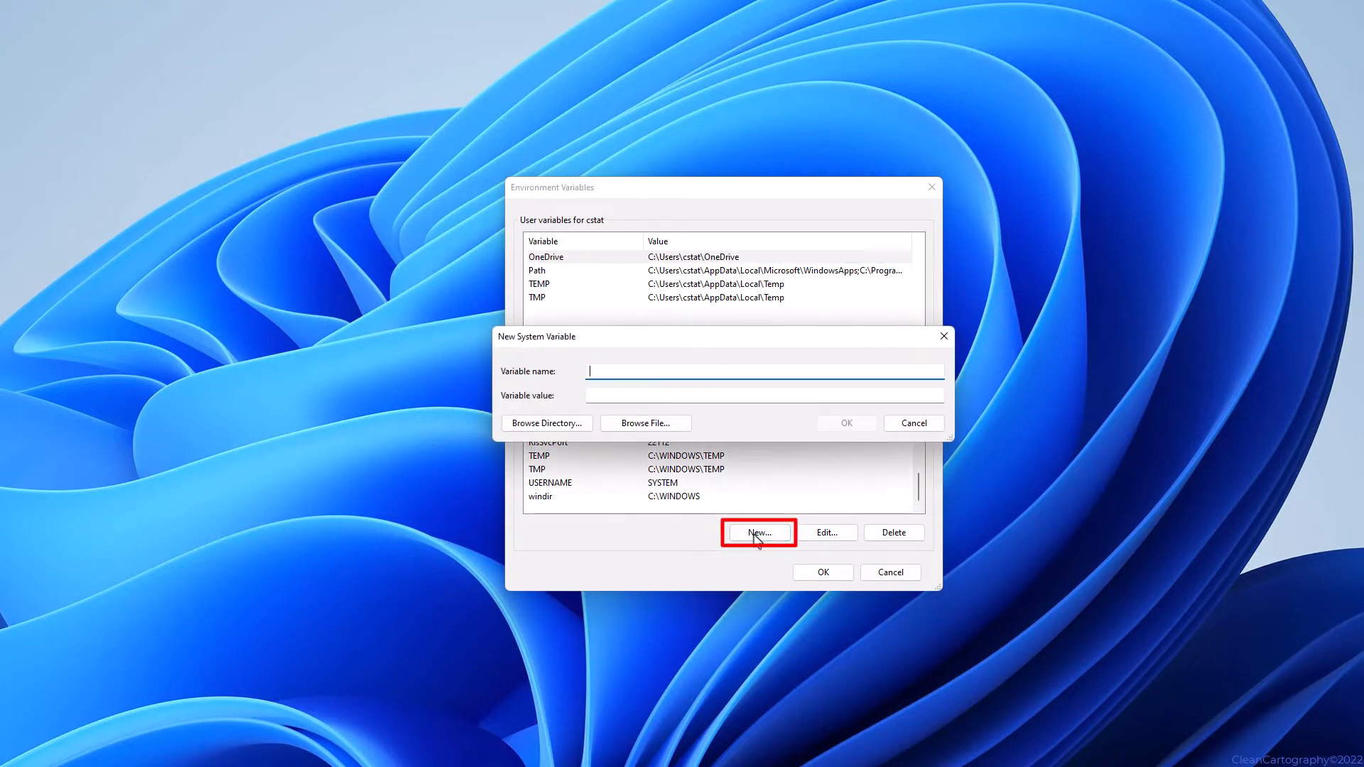
# Name the variable JRE_HOME and set its value to C:\Program Files\Java\jre1.8.0_351.
pyautogui.write('JRE_HOME')
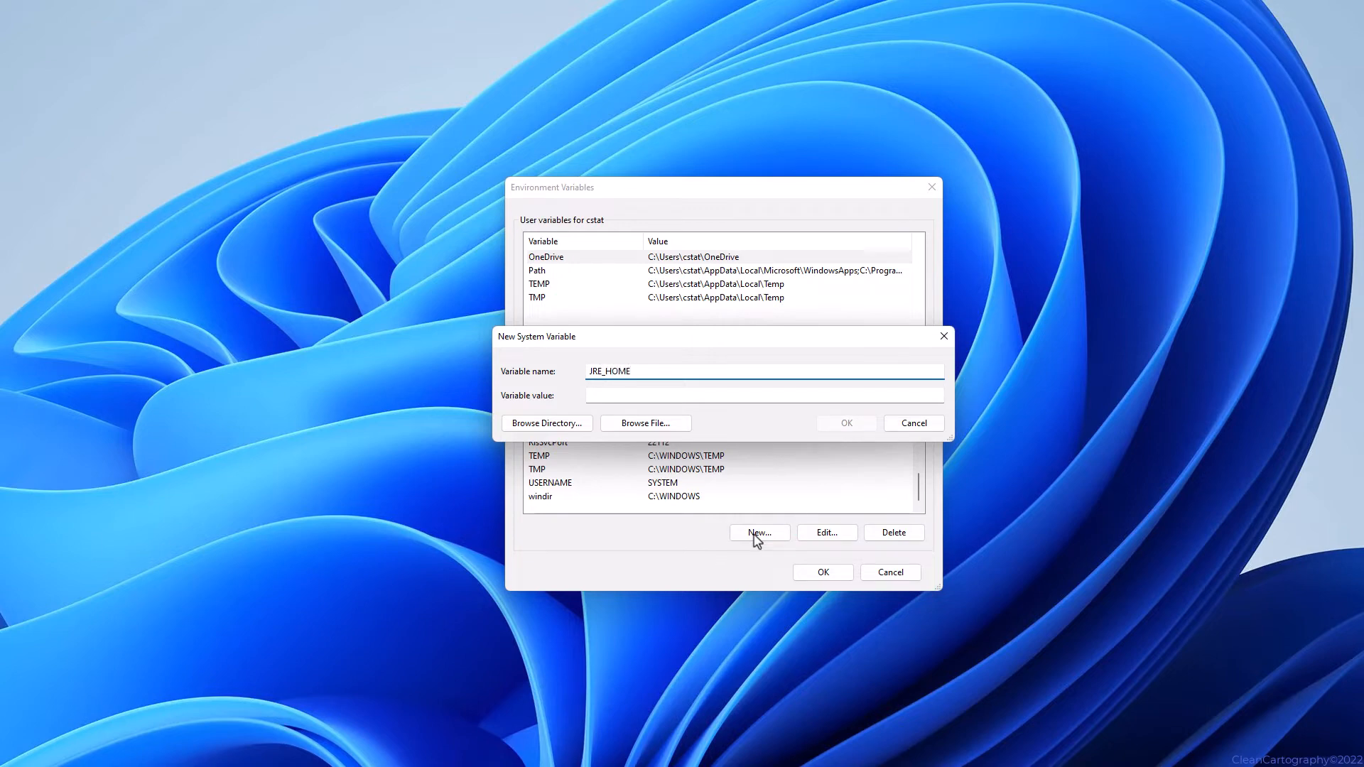
pyautogui.click(573, 425)
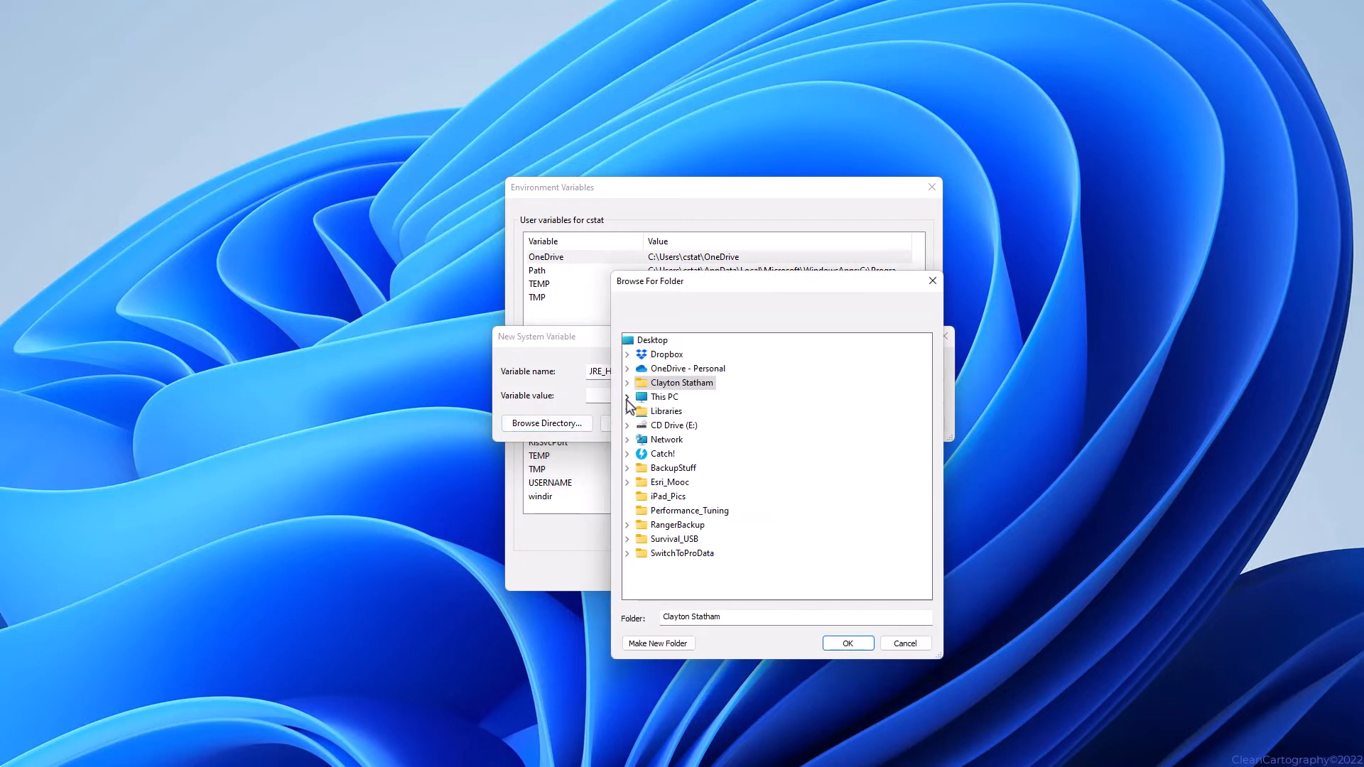
pyautogui.click(627, 397)
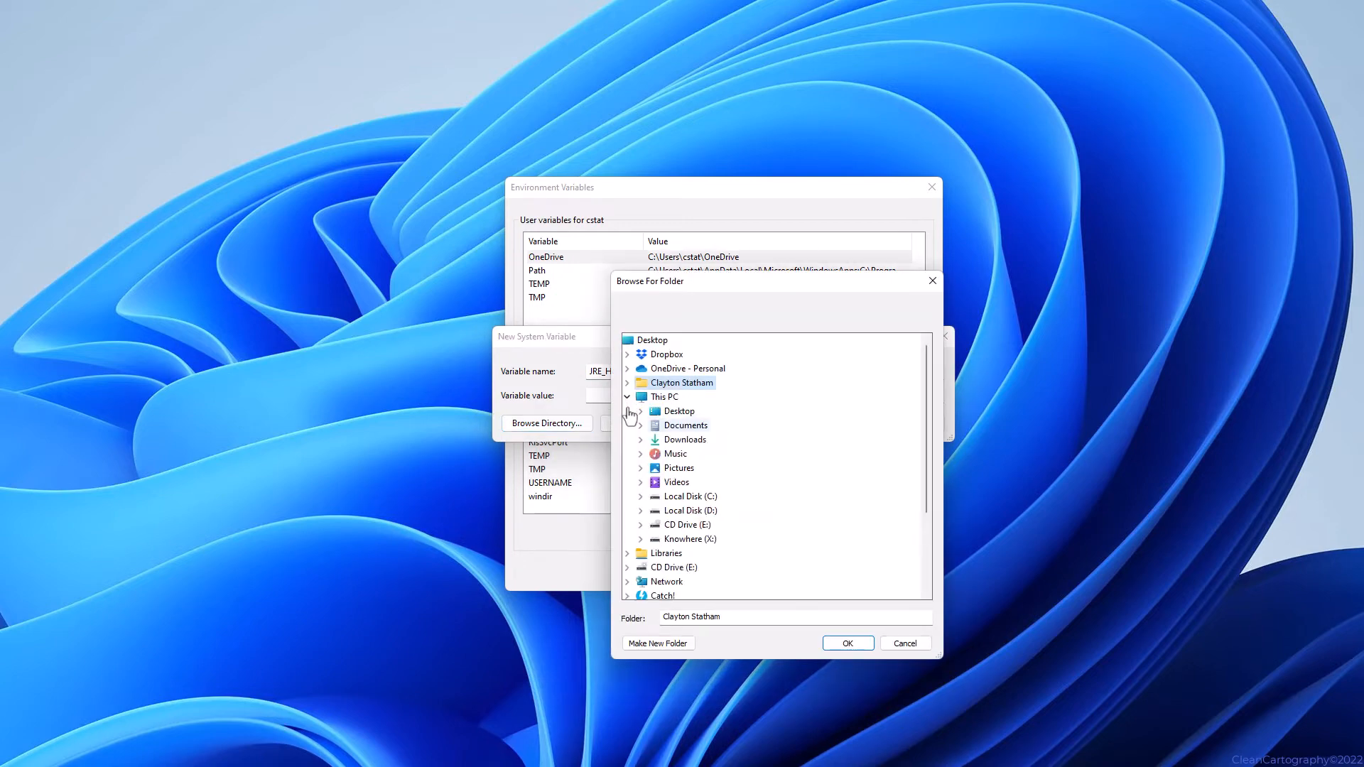
pyautogui.click(642, 497)
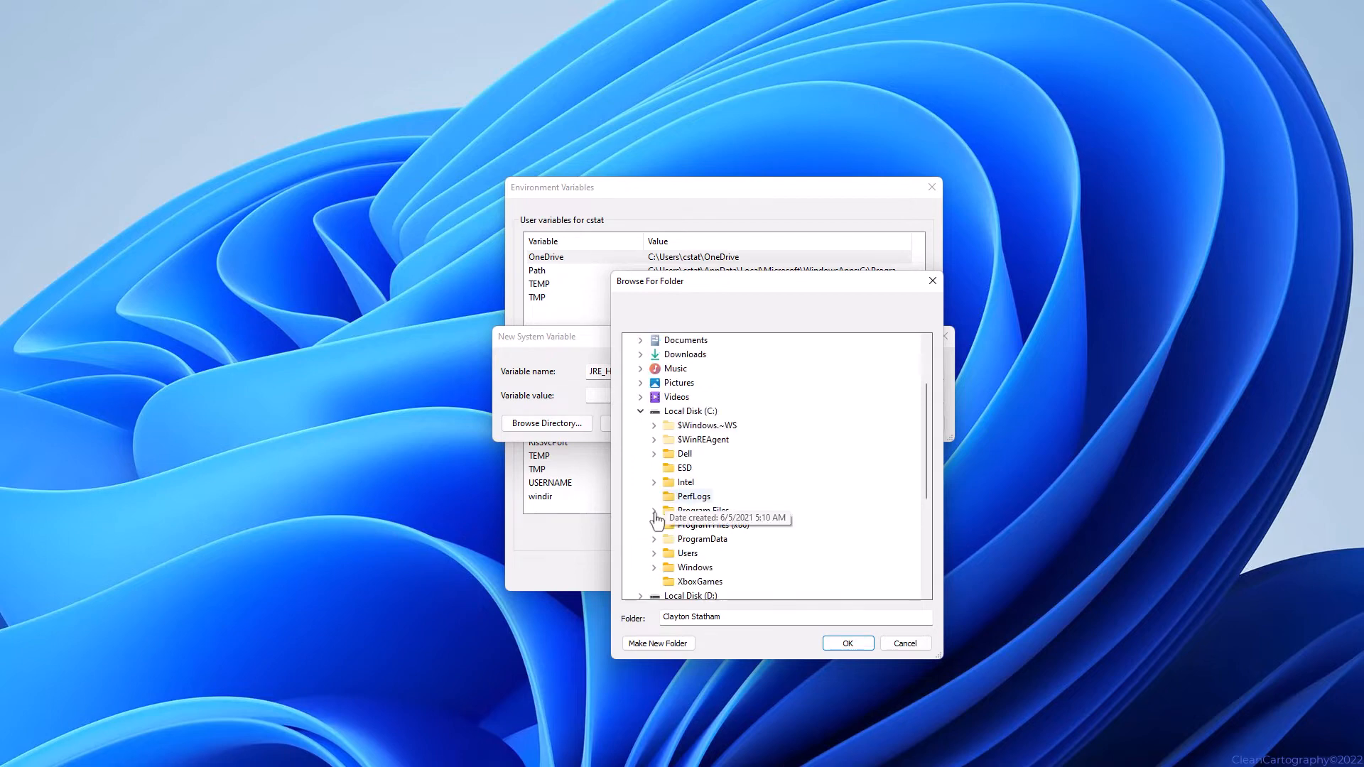
pyautogui.click(655, 518)
pyautogui.scroll(-2, 707, 552)
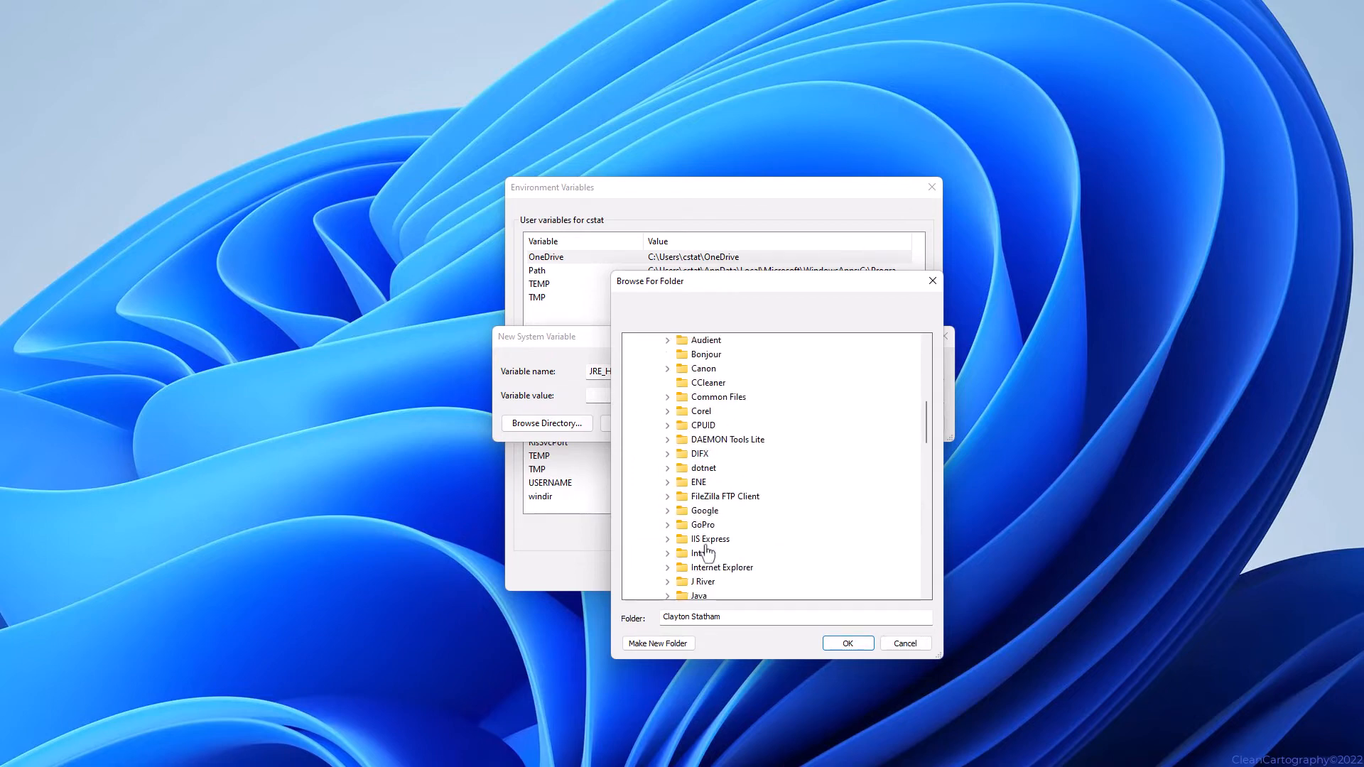
pyautogui.doubleClick(709, 595)
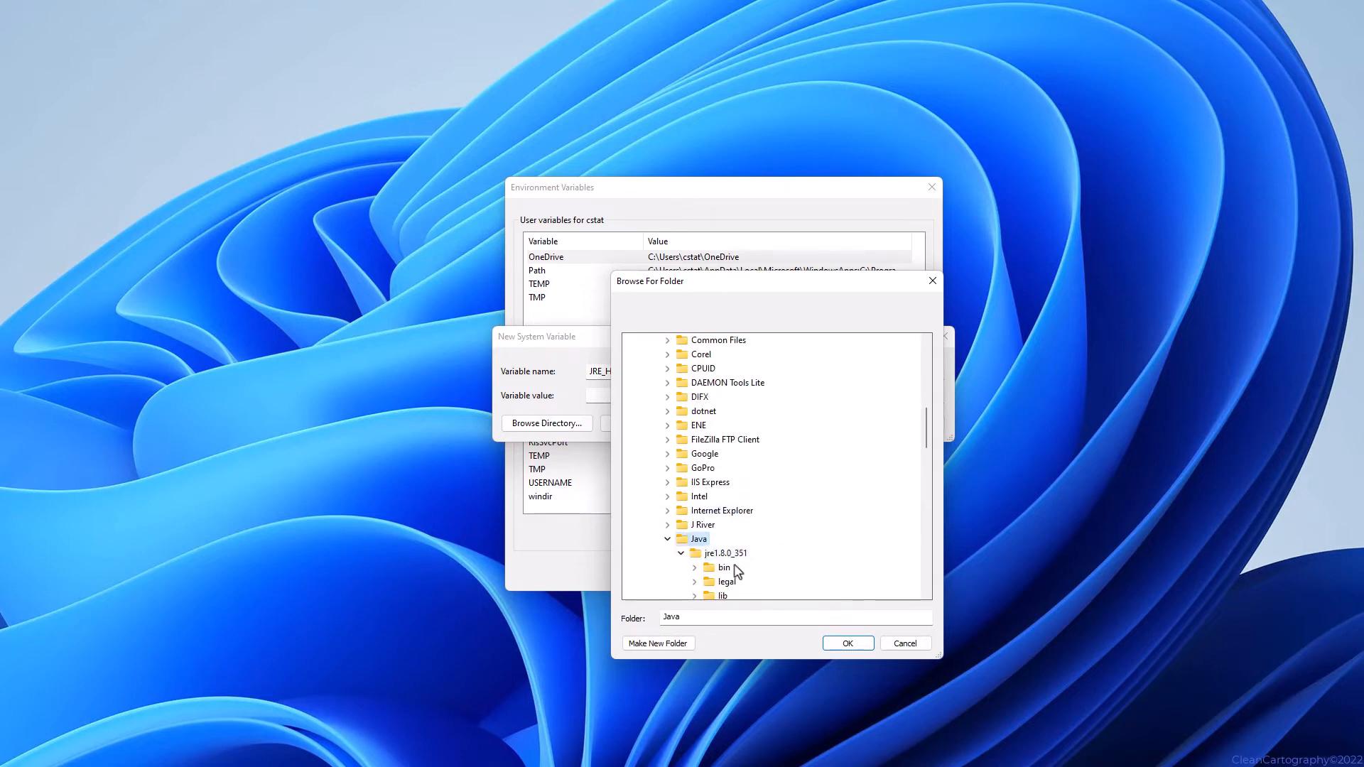
pyautogui.click(741, 559)
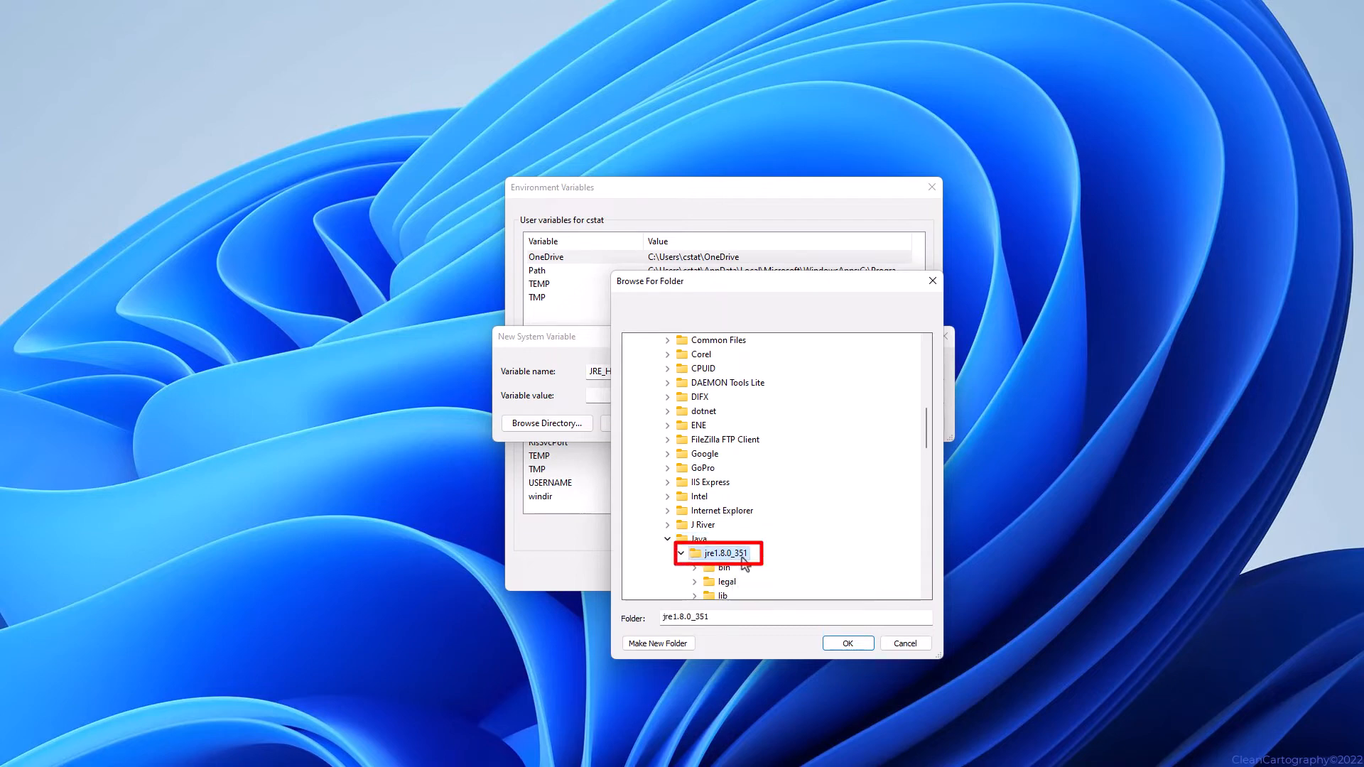
pyautogui.click(848, 644)
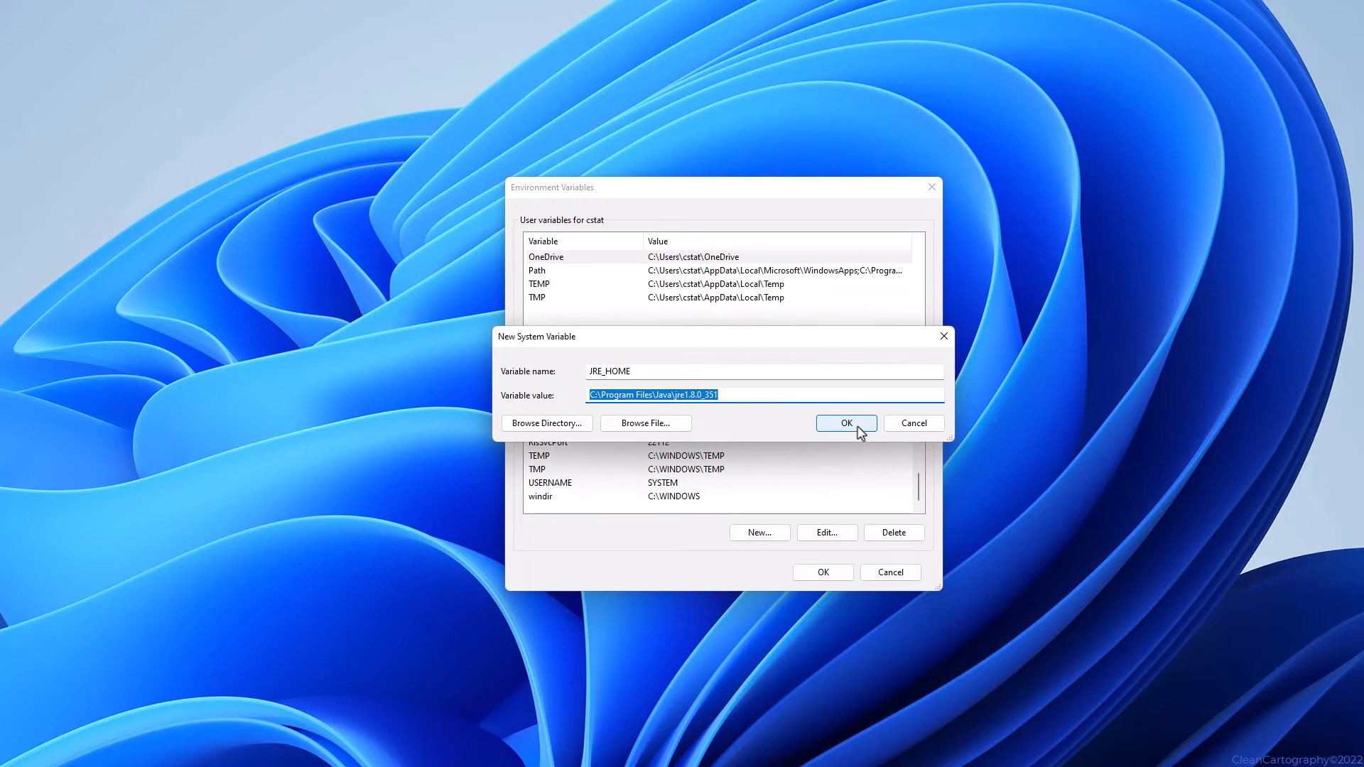
# Save JRE_HOME and close Environment Variables and System Properties, keeping the changes.
pyautogui.click(856, 426)
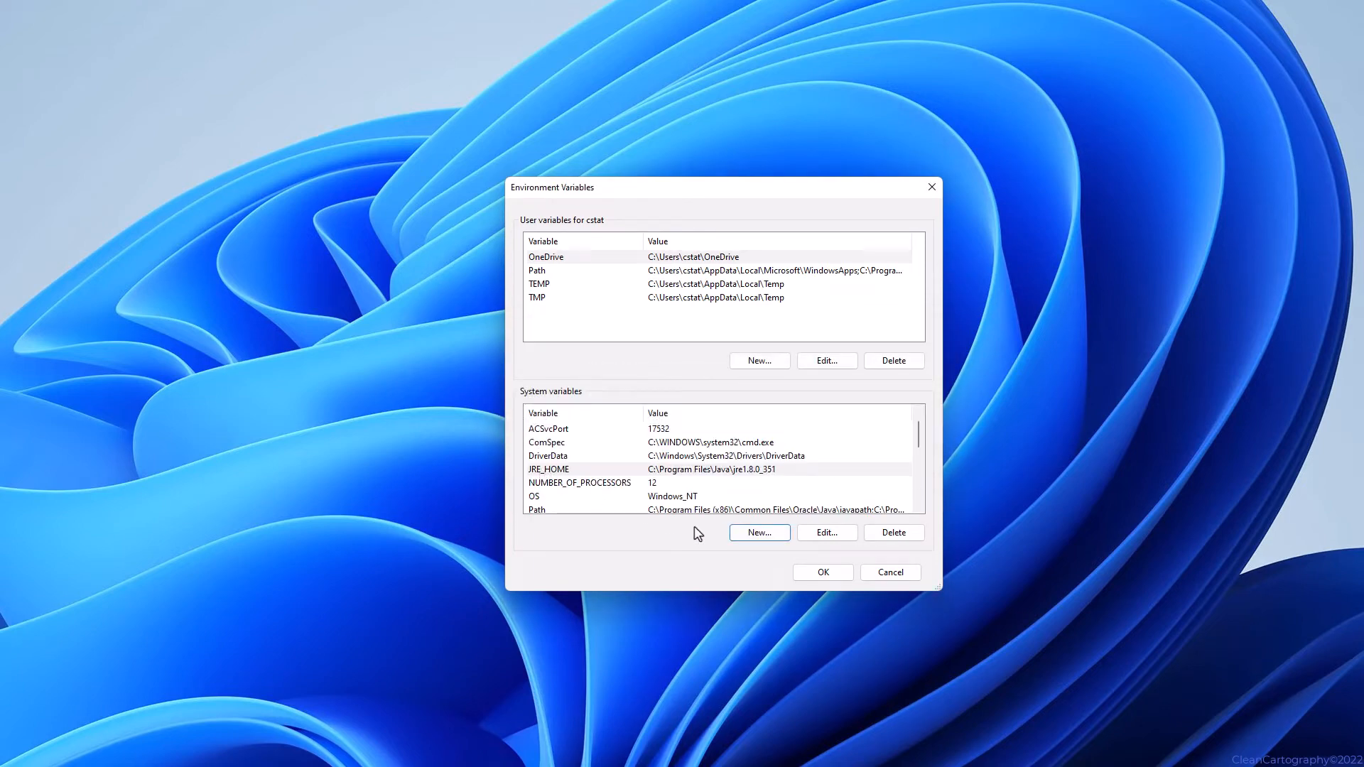
pyautogui.click(823, 574)
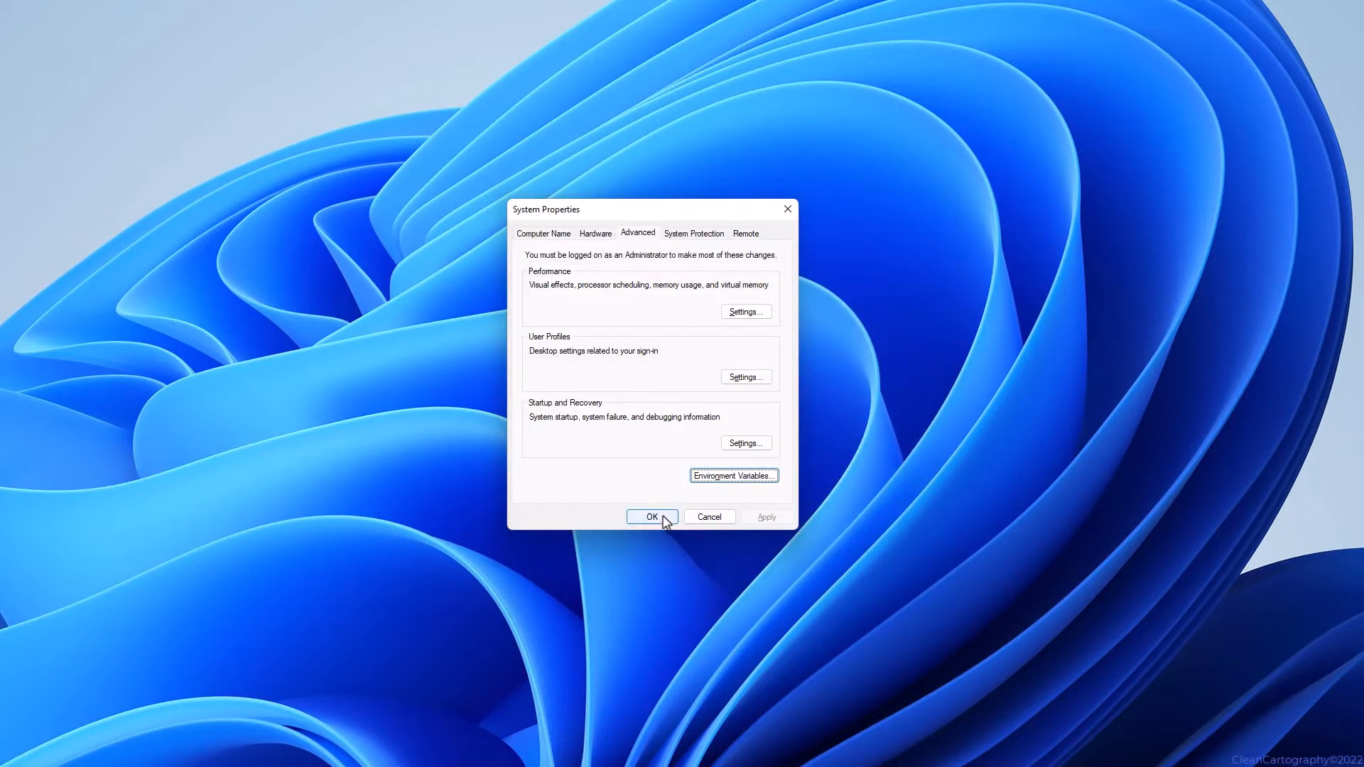
pyautogui.click(652, 517)
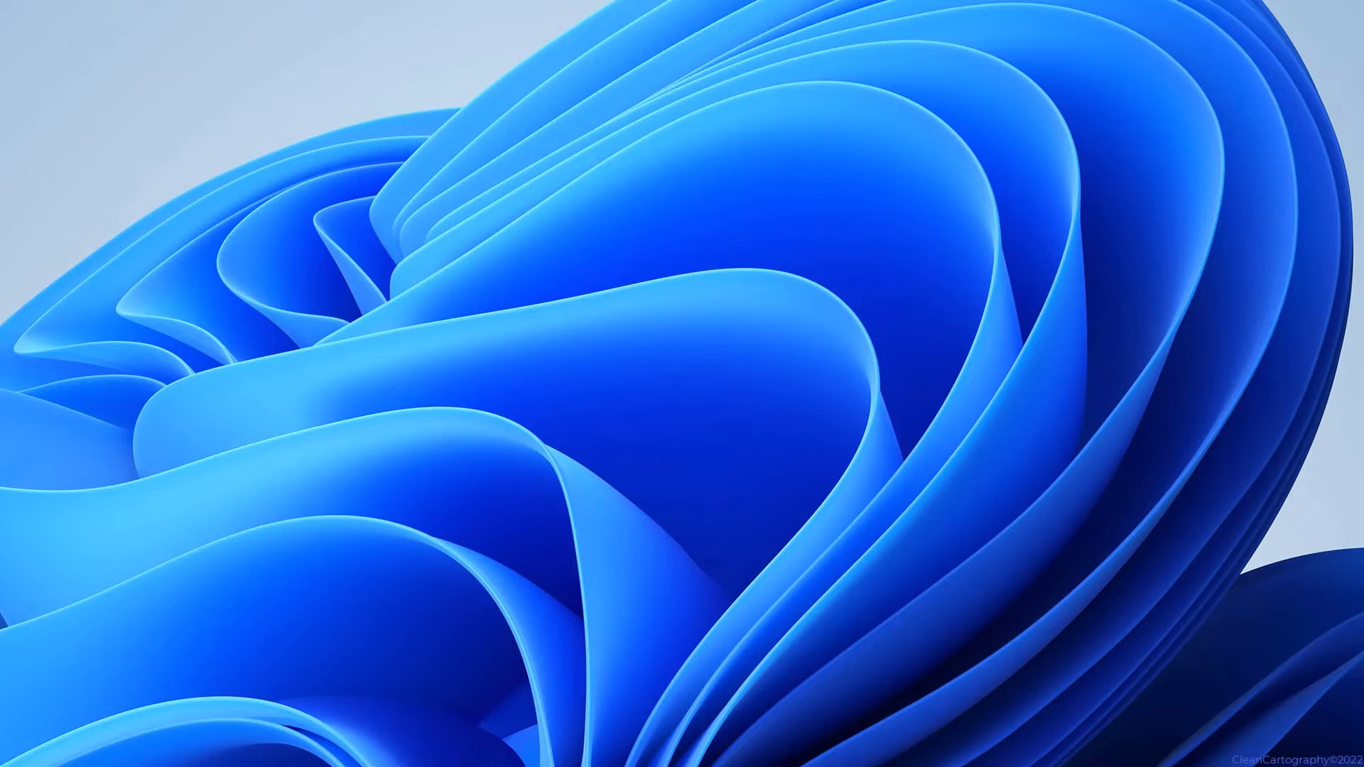
# Run 'set' in Command Prompt and check JRE_HOME=C:\Program Files\Java\jre1.8.0_351 in the listing.
pyautogui.press('super')
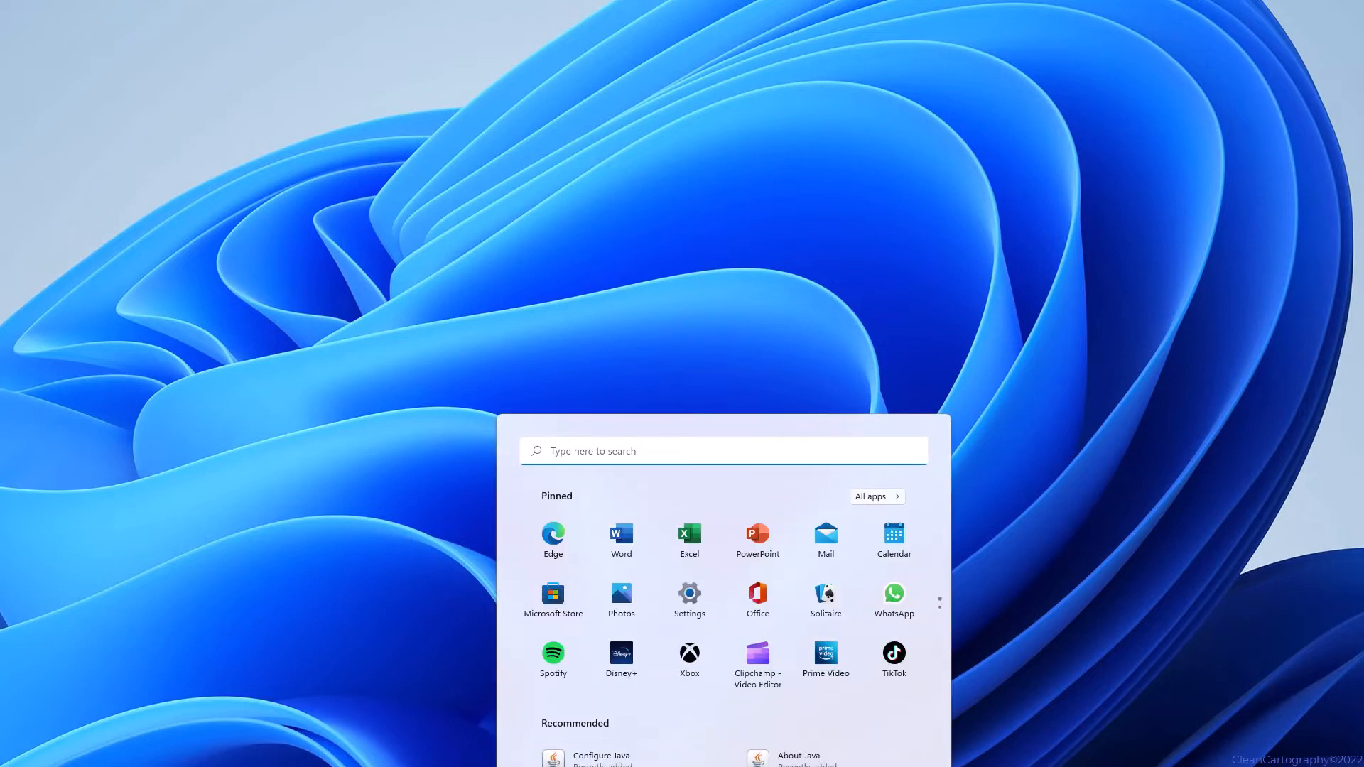
pyautogui.write('command prompt')
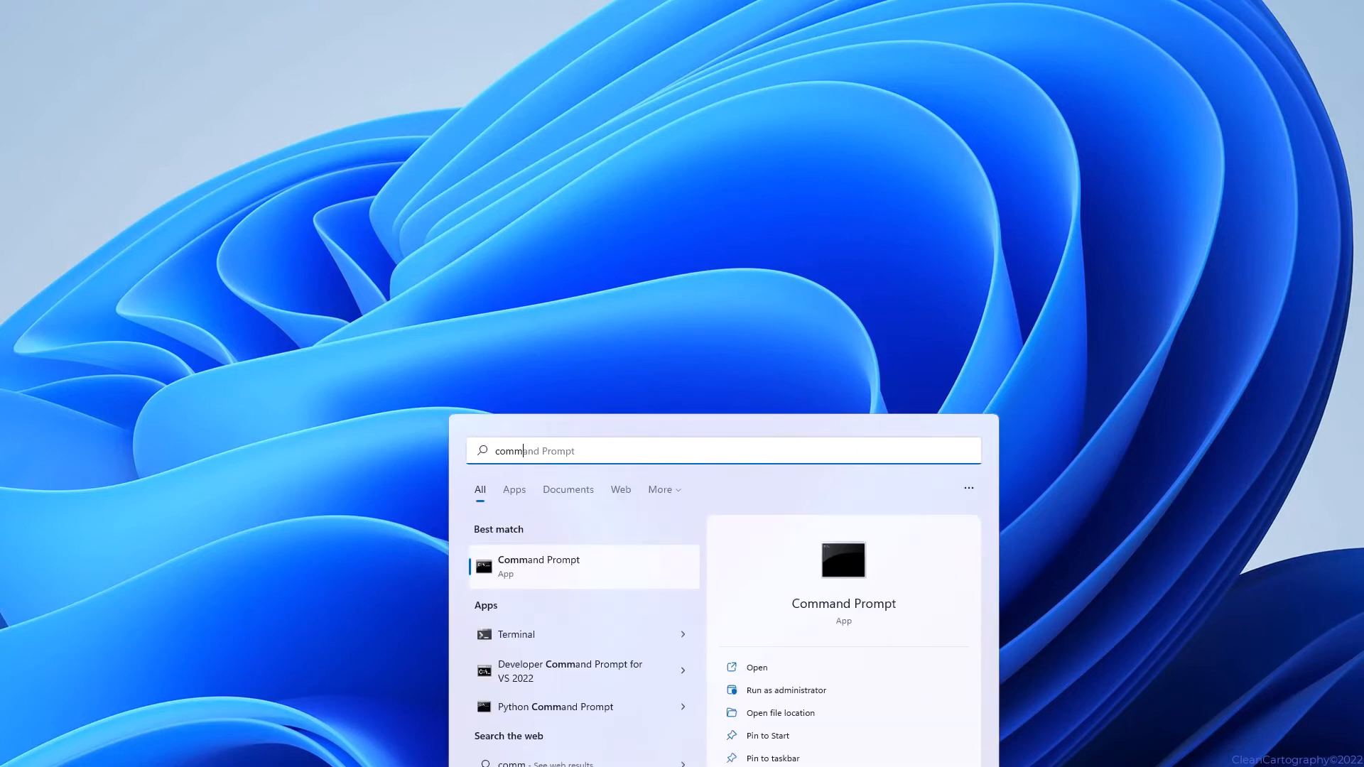
pyautogui.press('Return')
pyautogui.moveTo(29, 1); pyautogui.dragTo(856, 259)
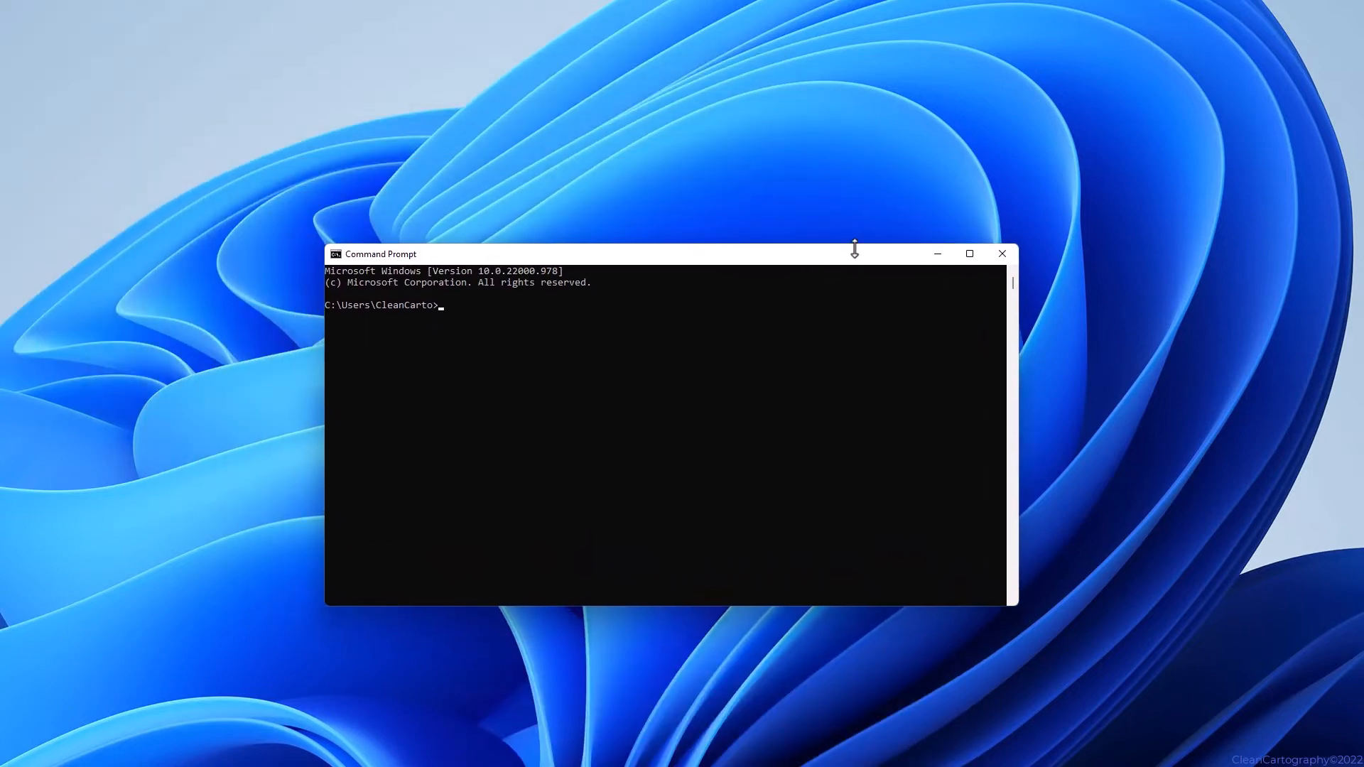
pyautogui.write('set')
pyautogui.press('Return')
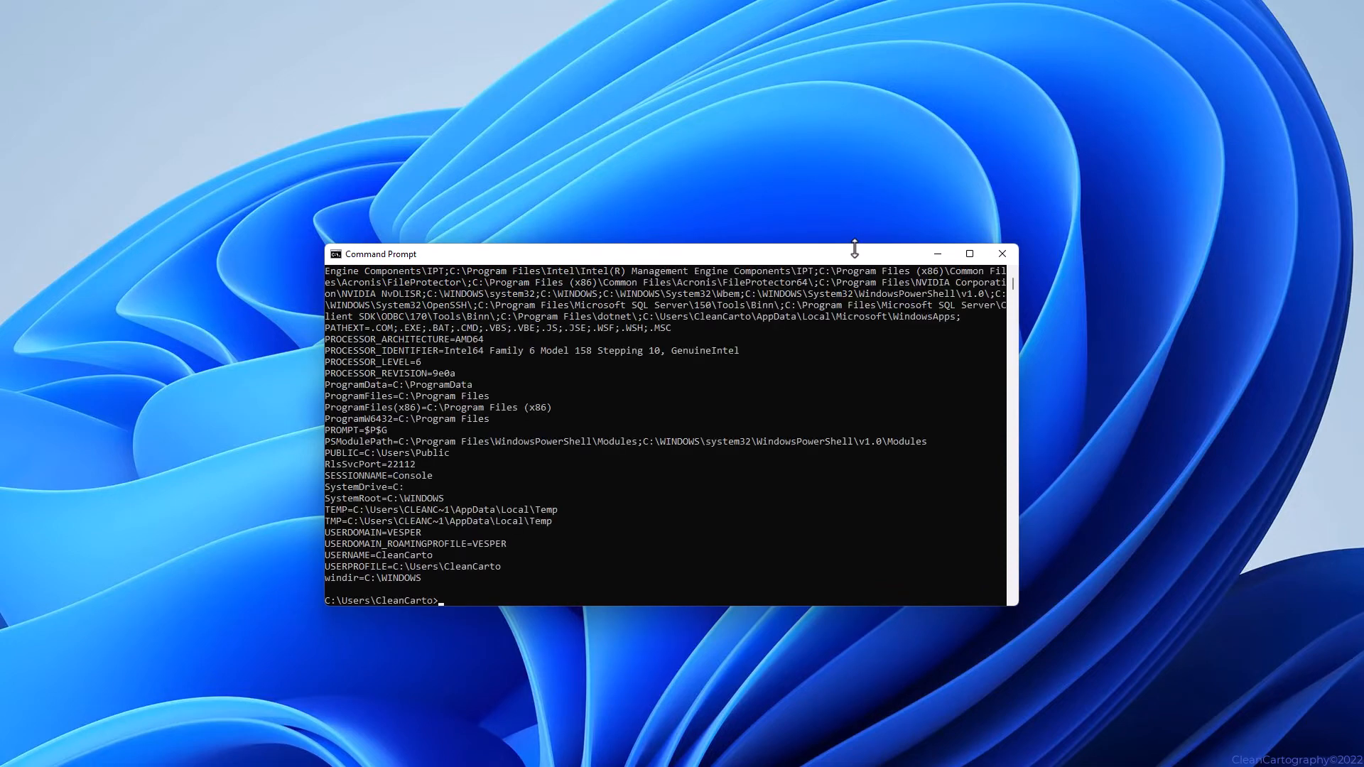
pyautogui.scroll(6, 462, 481)
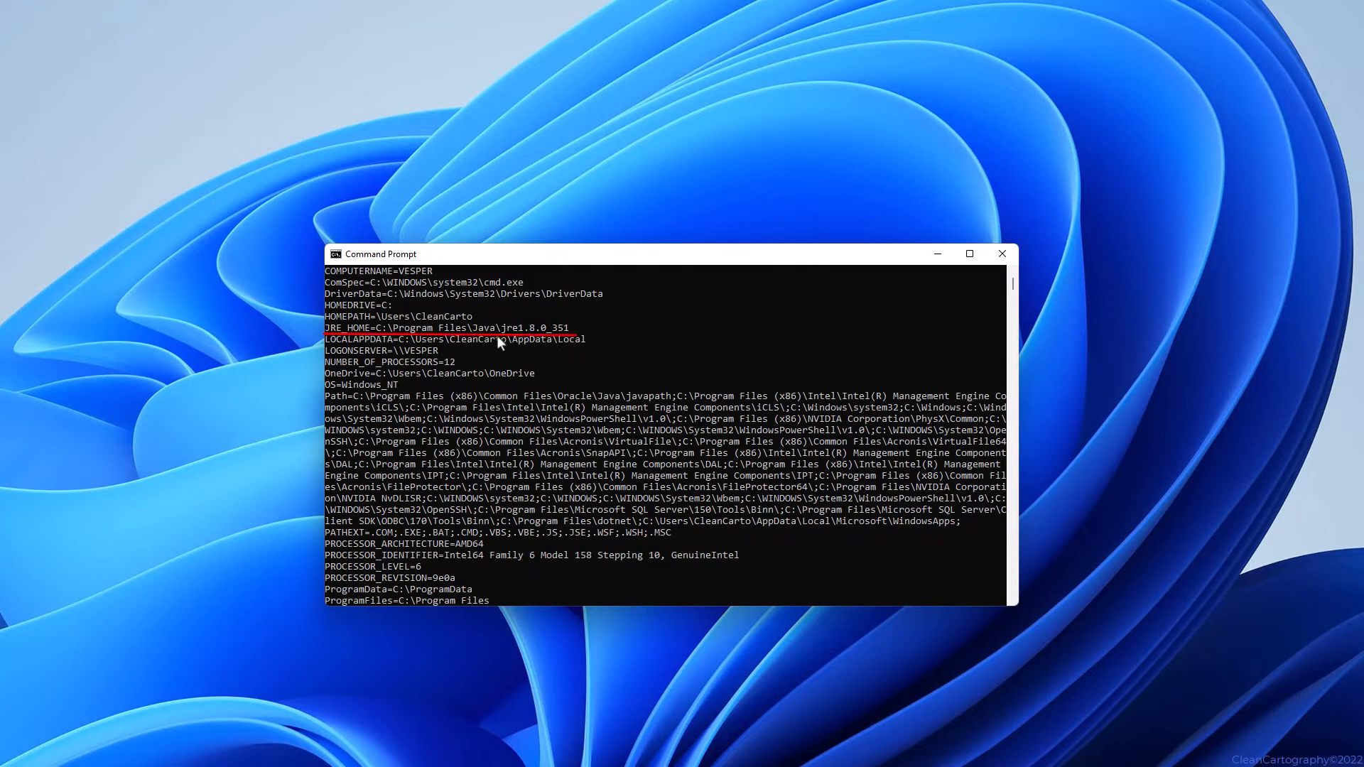
# Search 'geoserver' in a new tab and download the GeoServer 2.21.1 Windows Installer.
pyautogui.click(1011, 262)
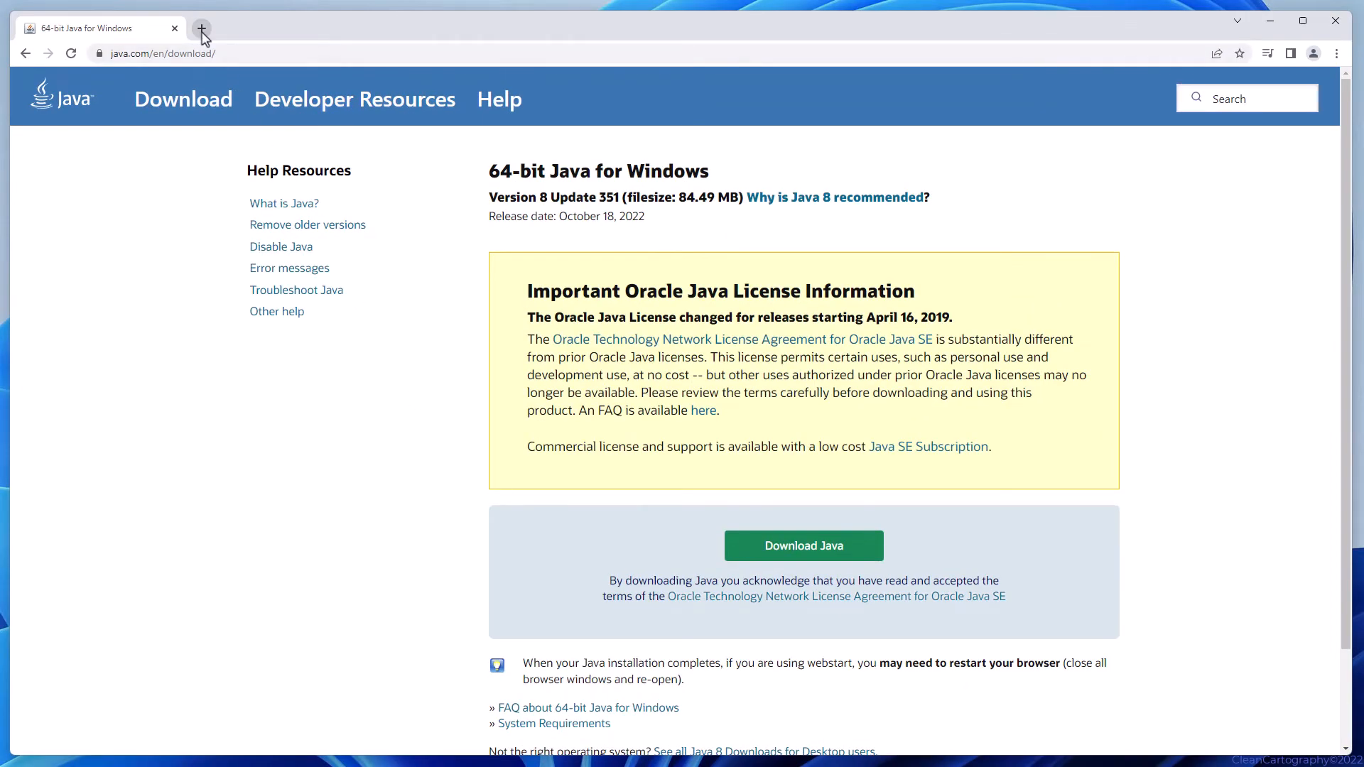
pyautogui.click(202, 30)
pyautogui.write('geoserve')
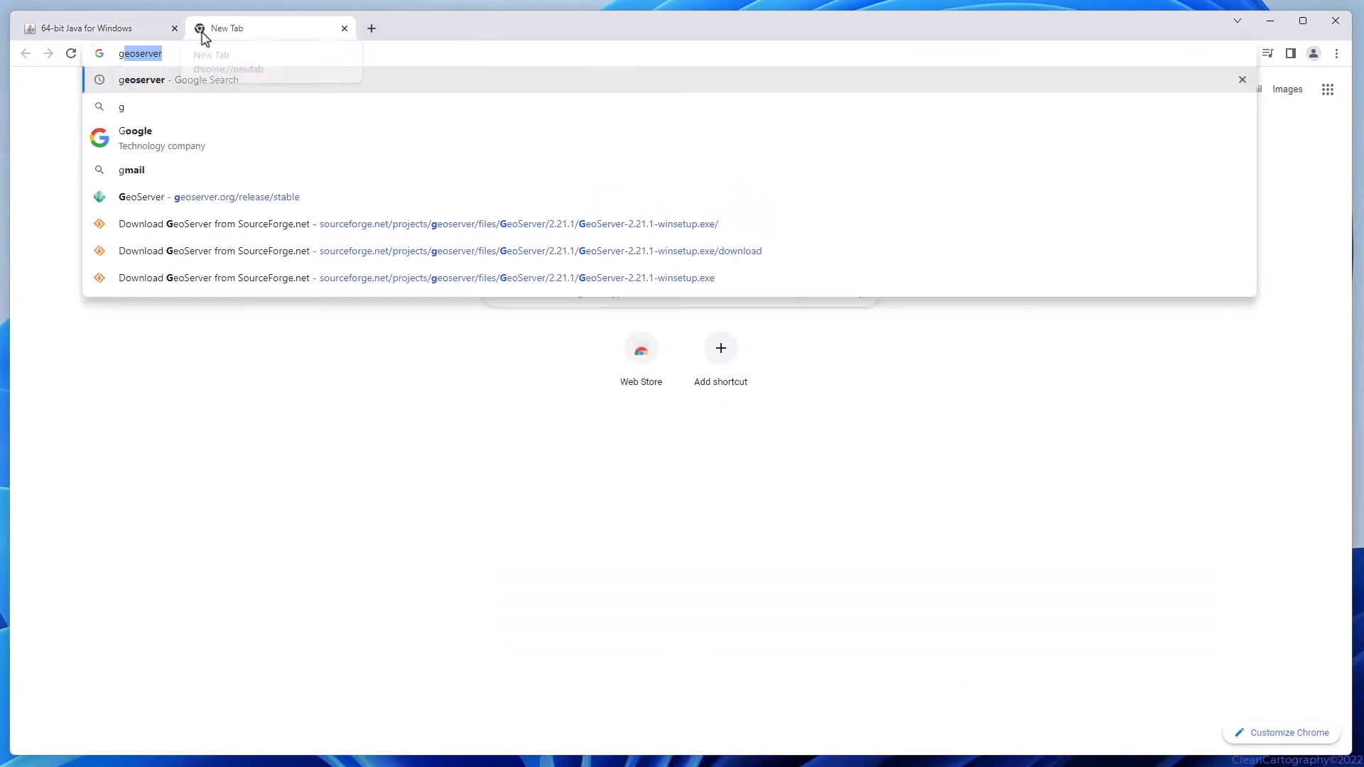
pyautogui.press('Return')
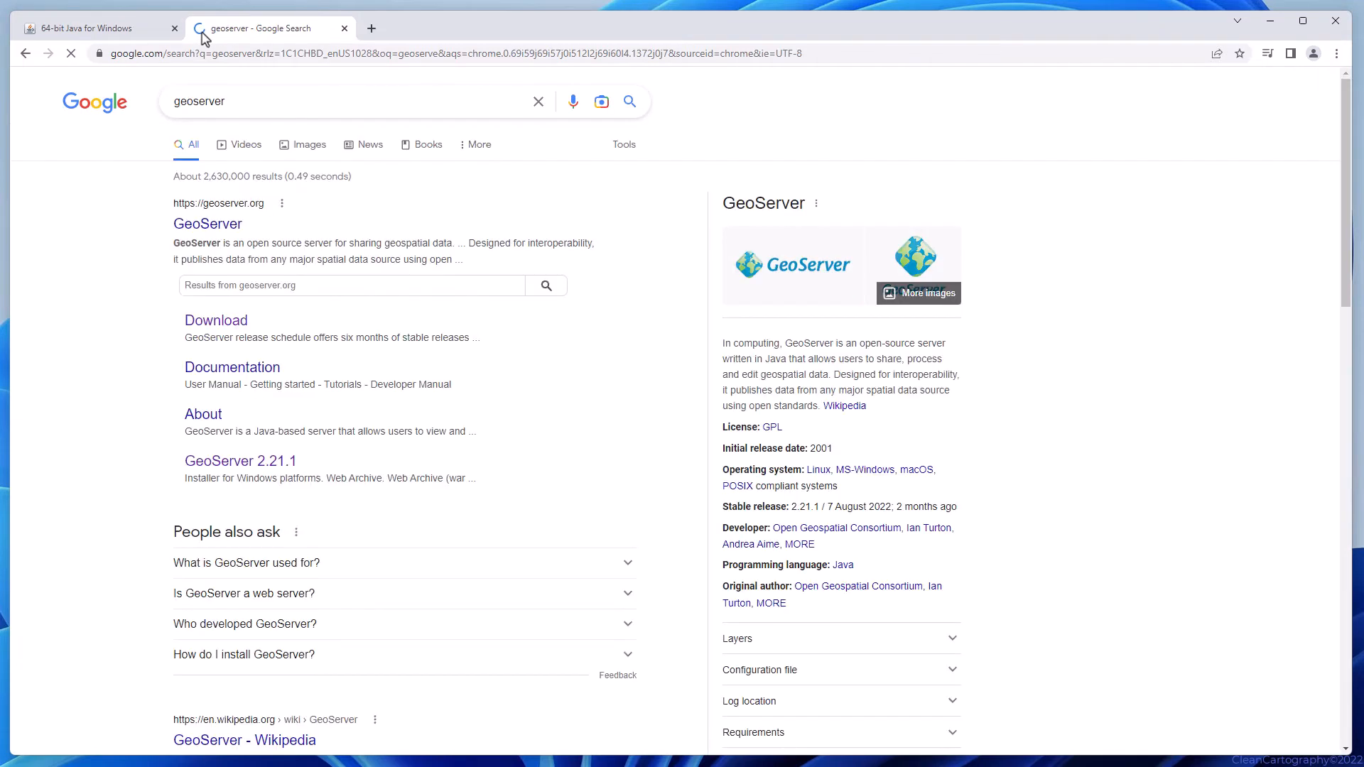
pyautogui.click(213, 324)
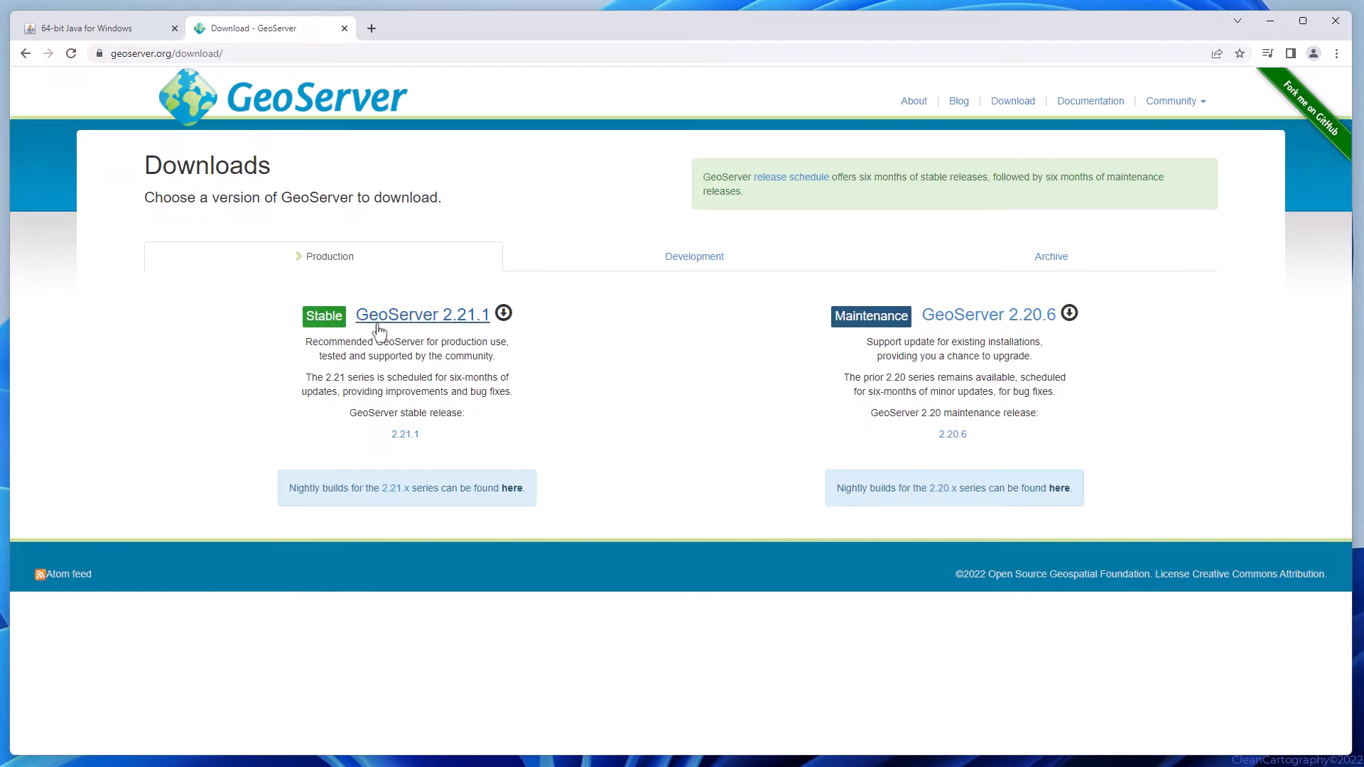
pyautogui.click(460, 318)
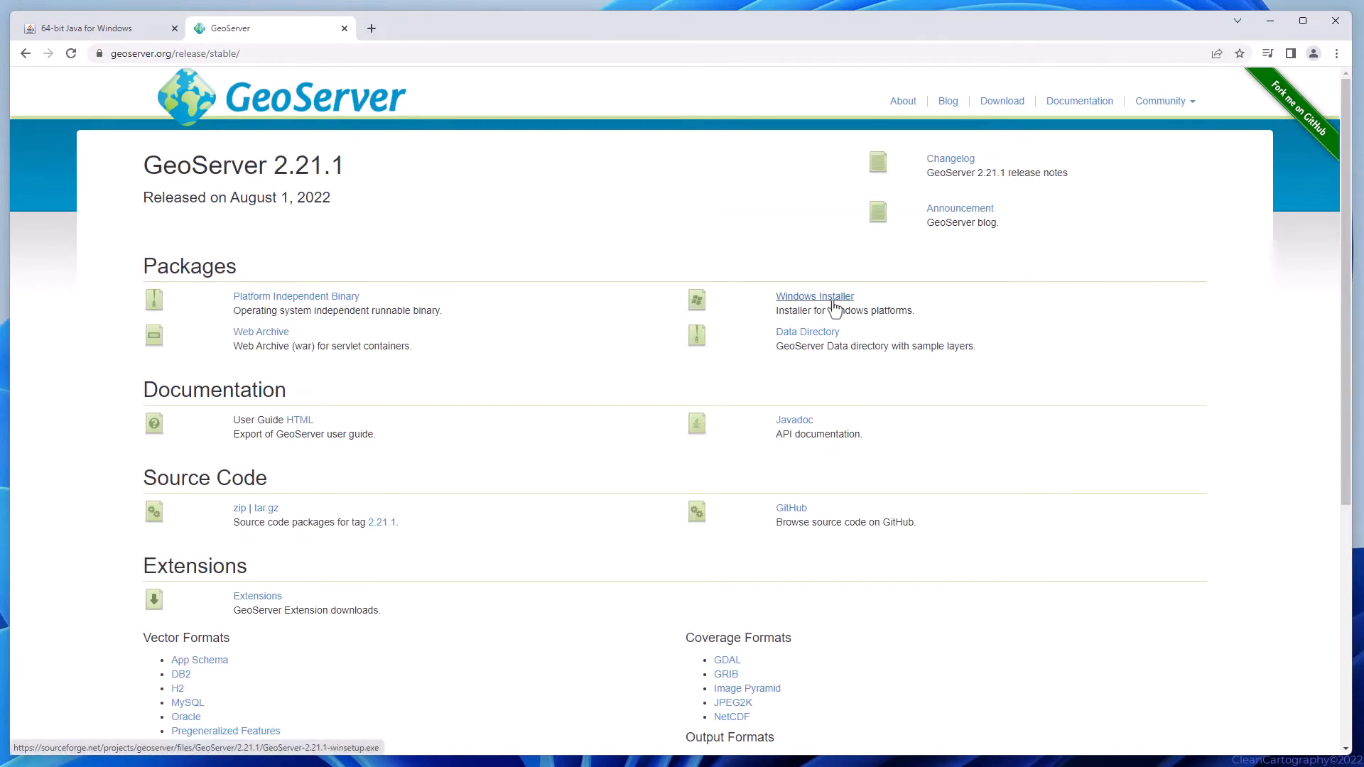
pyautogui.click(833, 303)
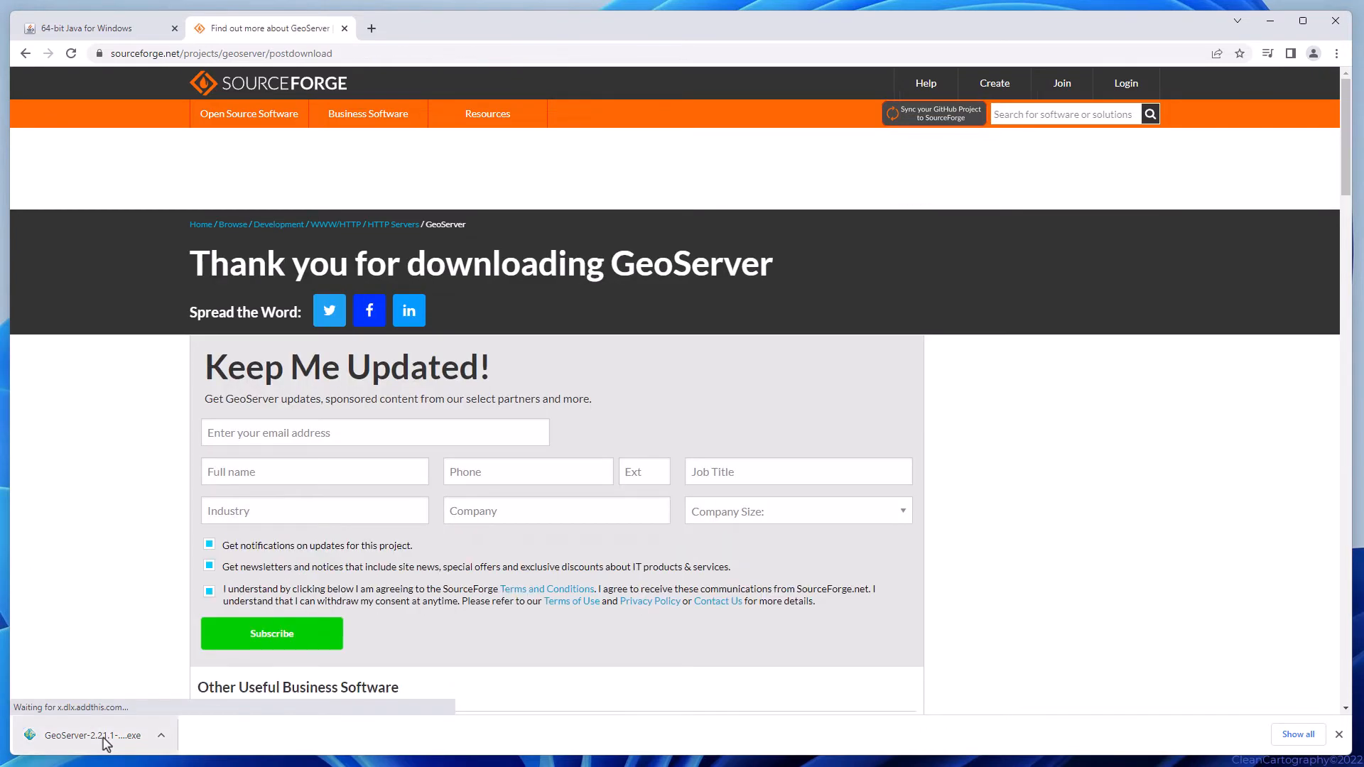
# Launch the downloaded GeoServer 2.21.1 installer and accept its license agreement.
pyautogui.click(93, 735)
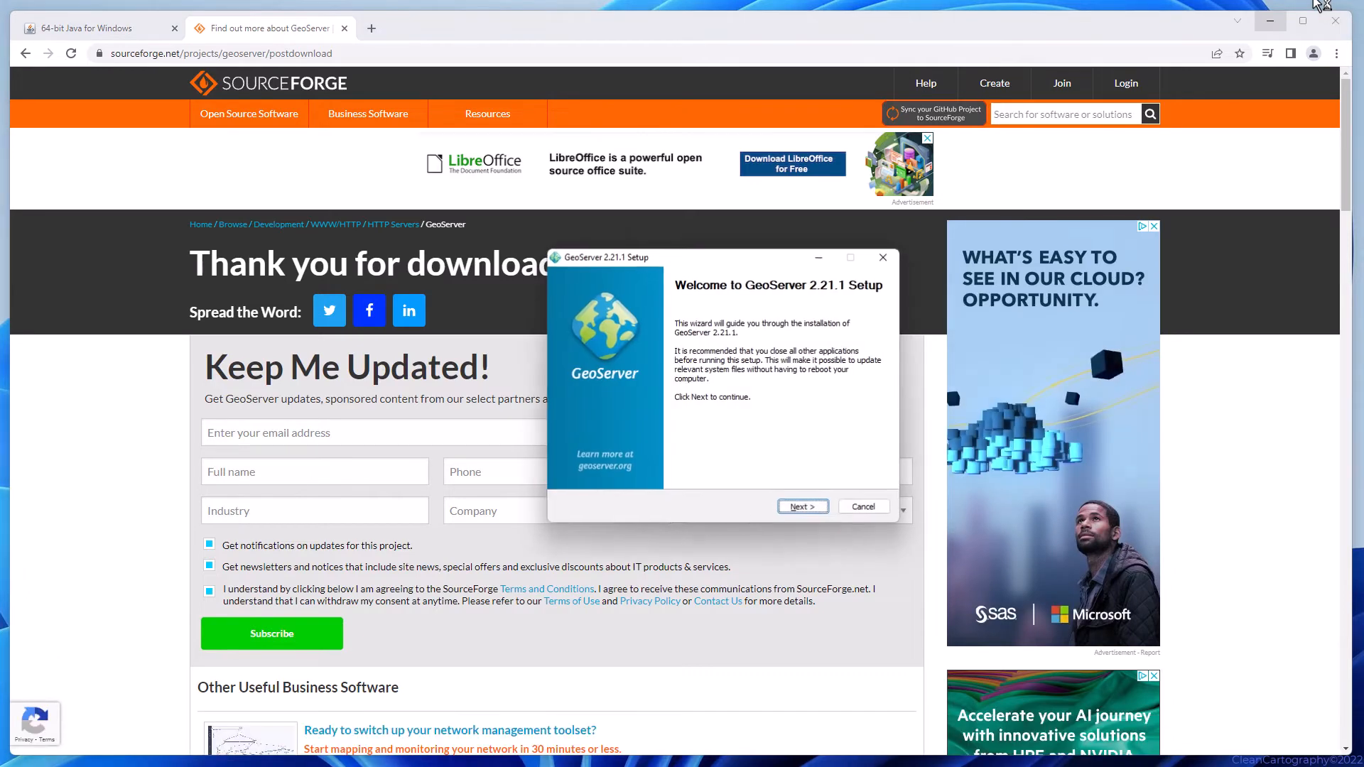
pyautogui.click(1271, 21)
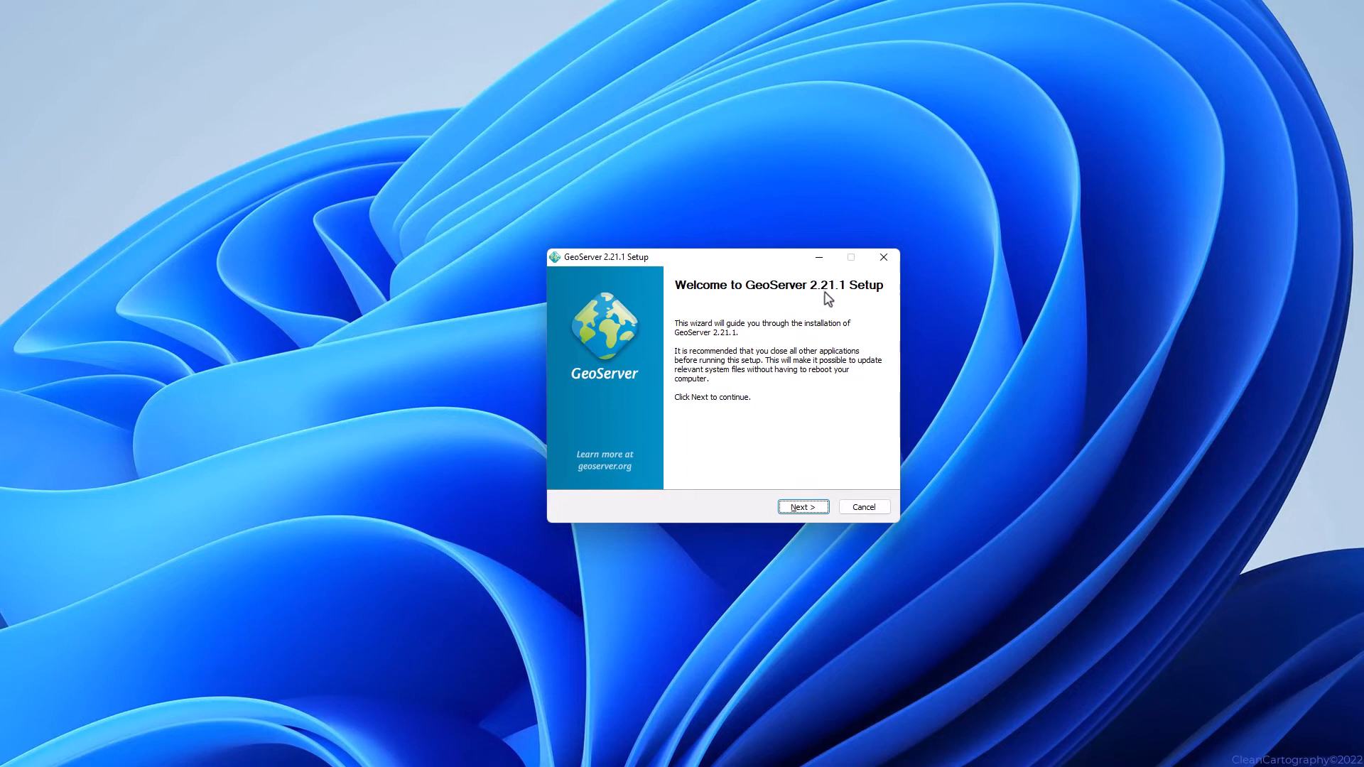
pyautogui.click(803, 507)
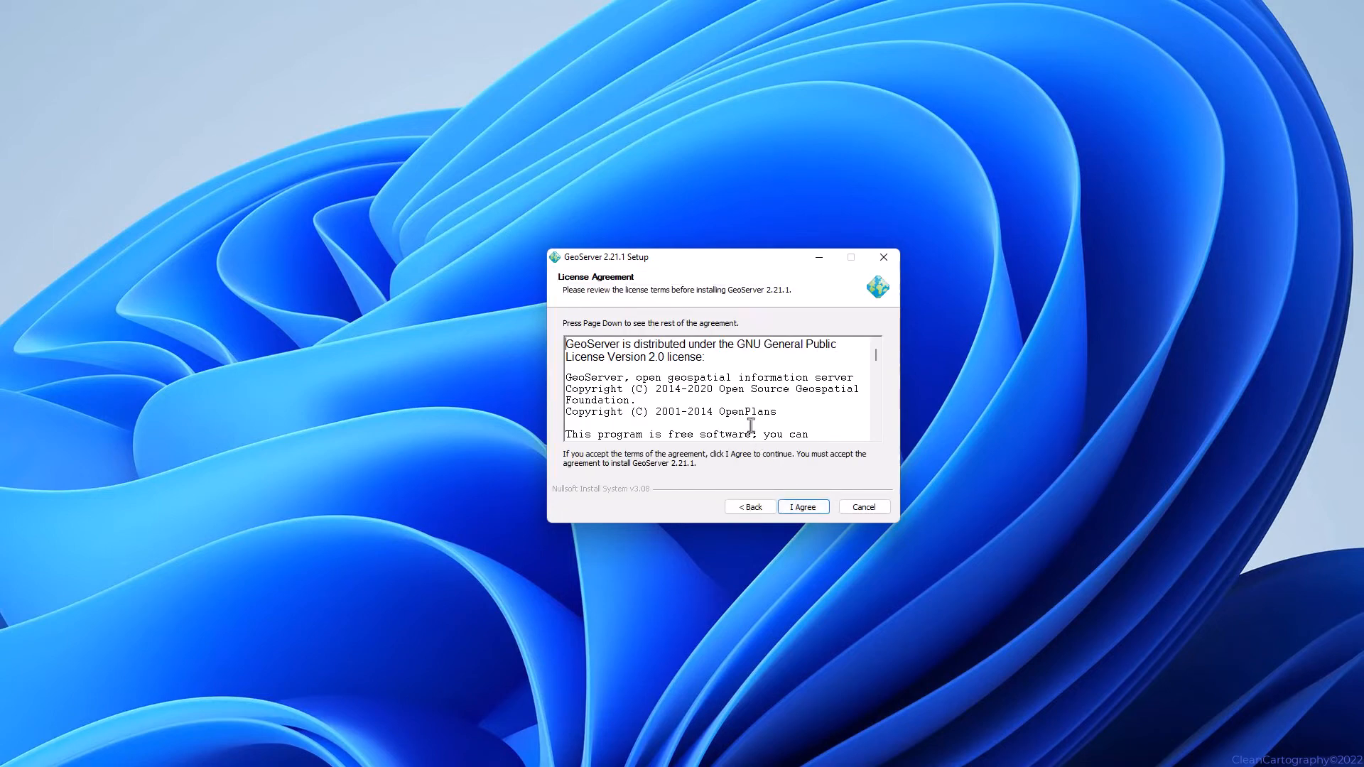
pyautogui.scroll(-10, 747, 393)
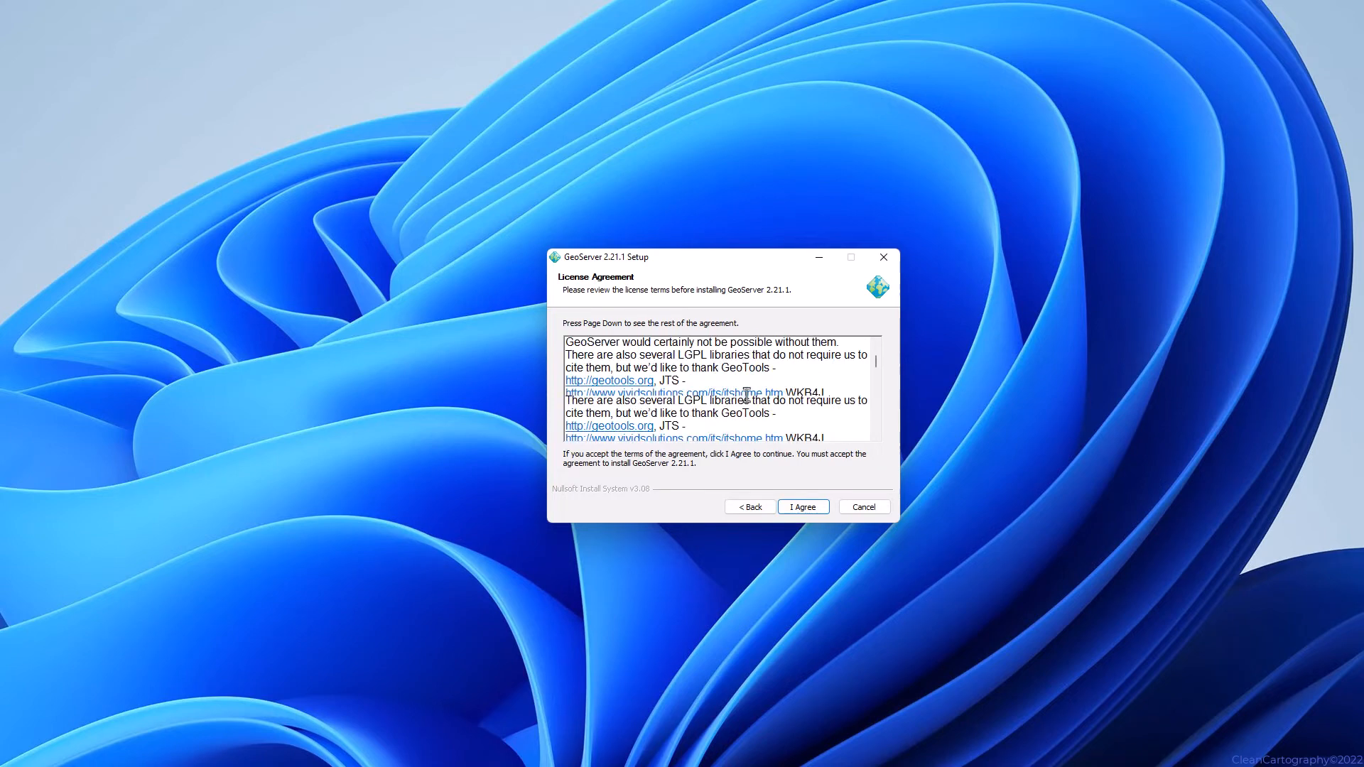
pyautogui.scroll(-15, 747, 393)
pyautogui.click(803, 508)
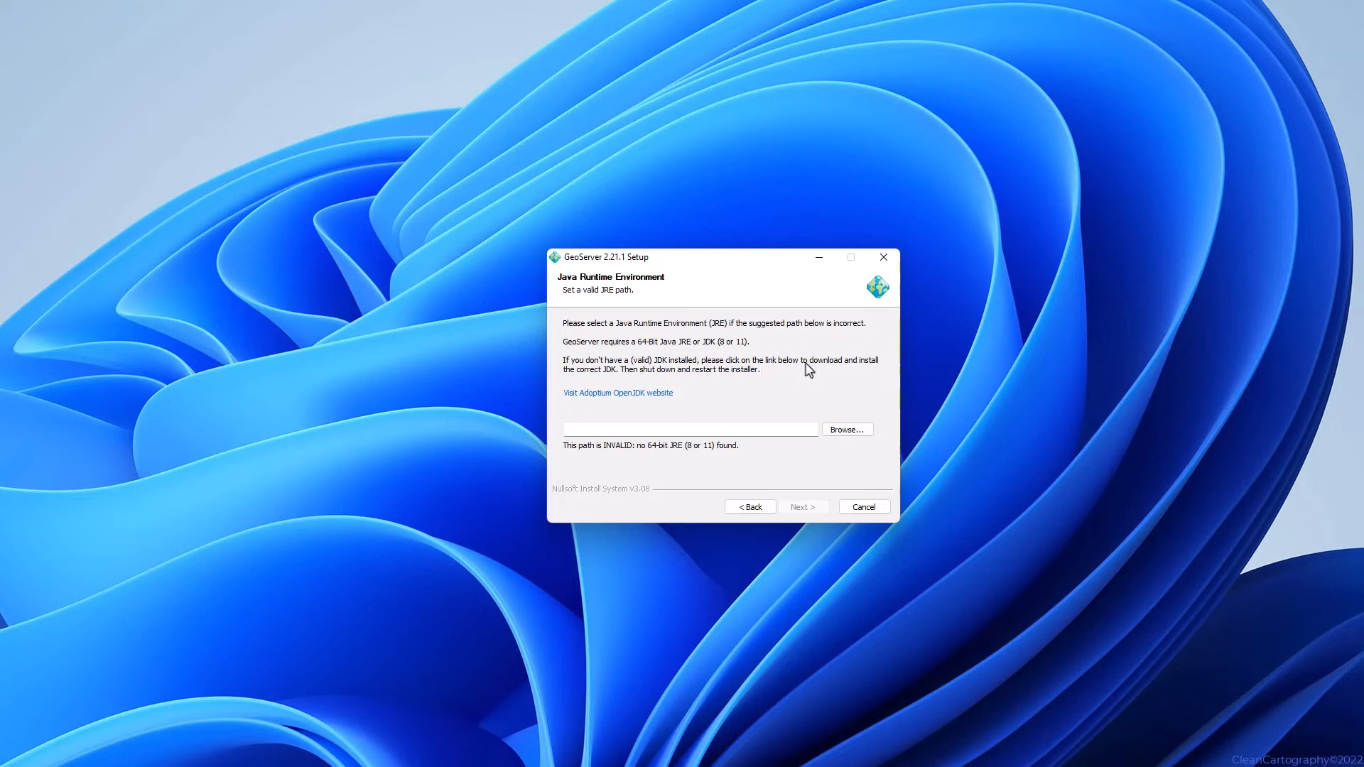
# Set the installer's Java path to C:\Program Files\Java\jre1.8.0_351 and proceed.
pyautogui.click(845, 430)
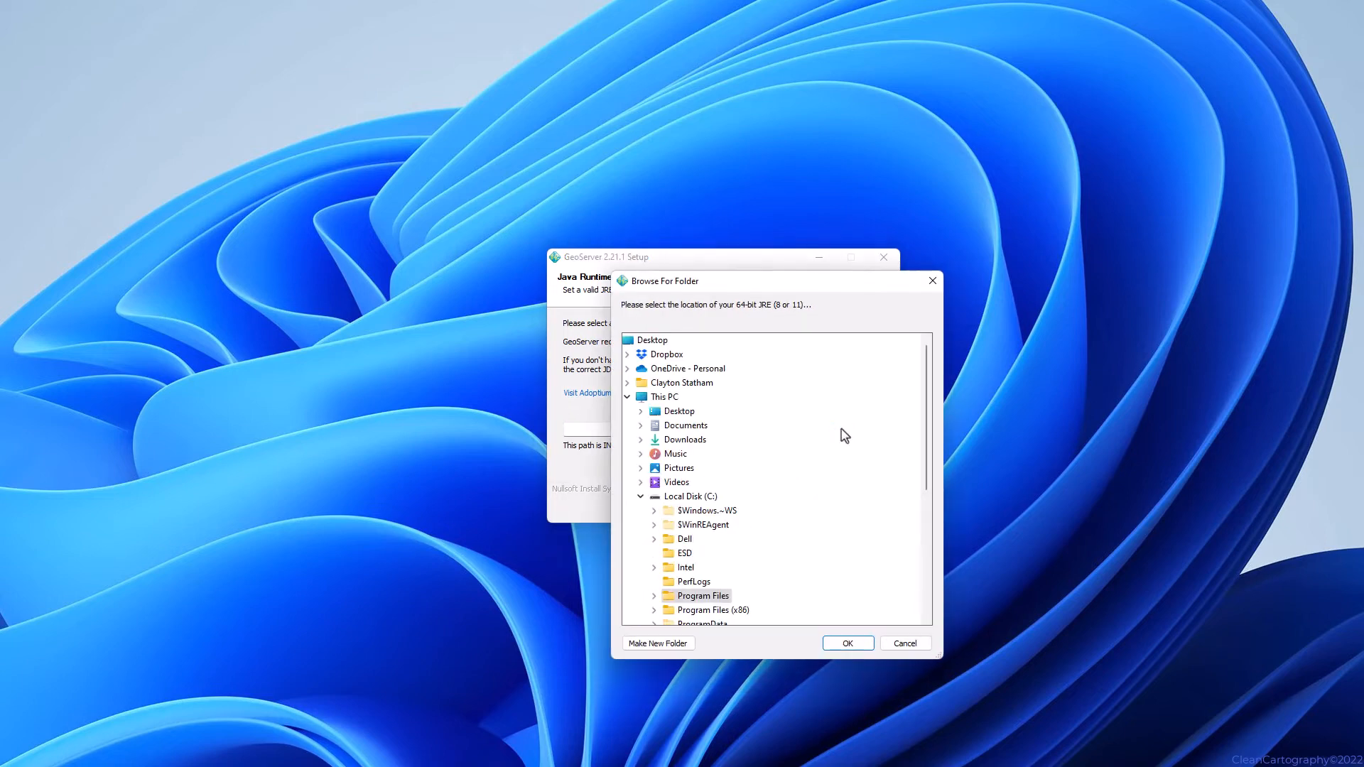
pyautogui.scroll(-2, 817, 455)
pyautogui.click(654, 510)
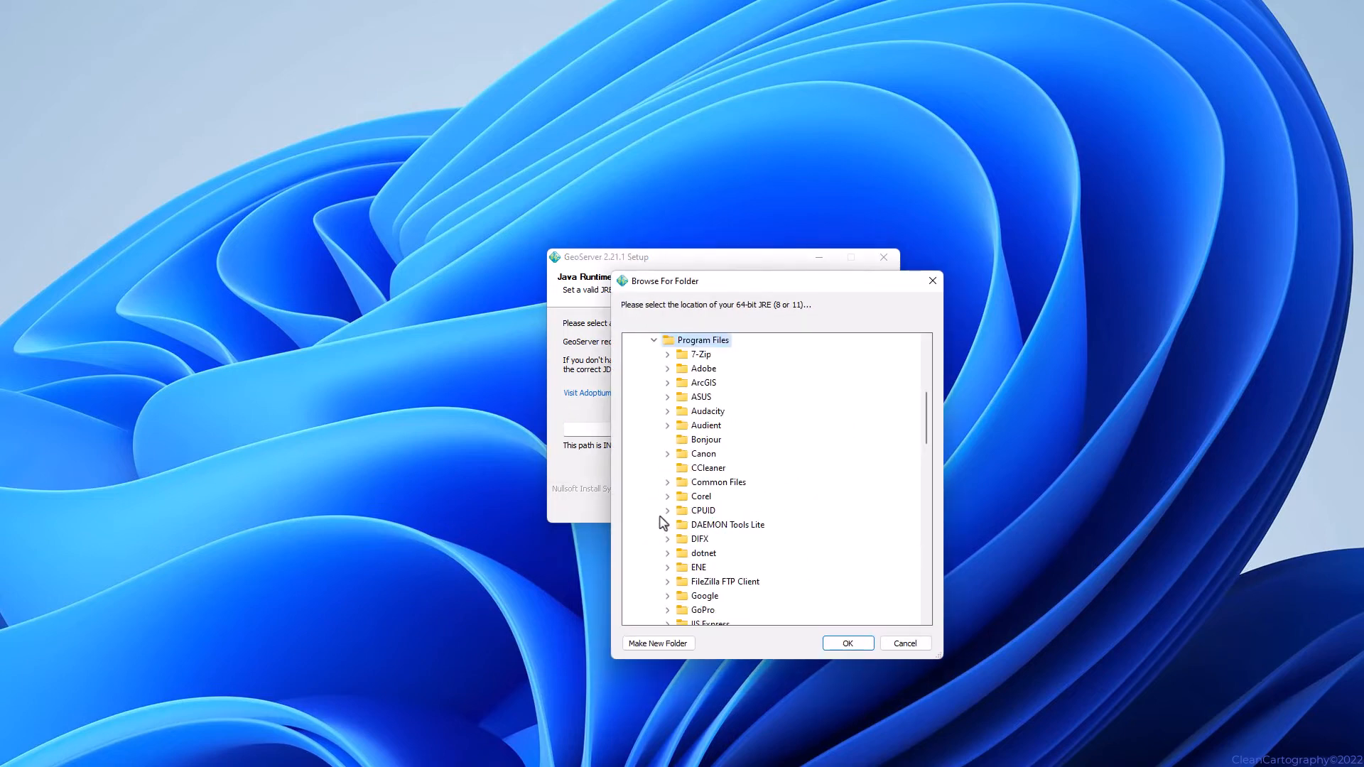
pyautogui.scroll(-2, 702, 590)
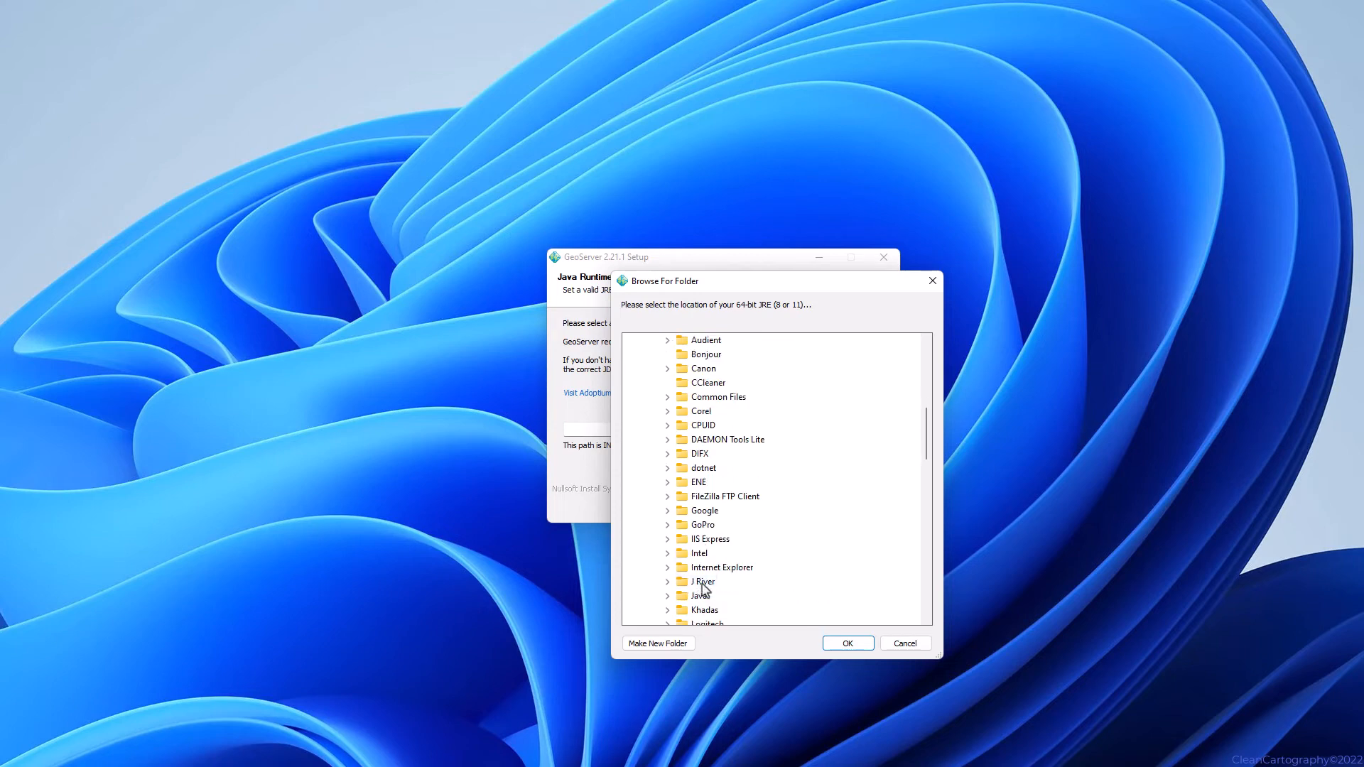
pyautogui.click(668, 597)
pyautogui.scroll(-1, 670, 604)
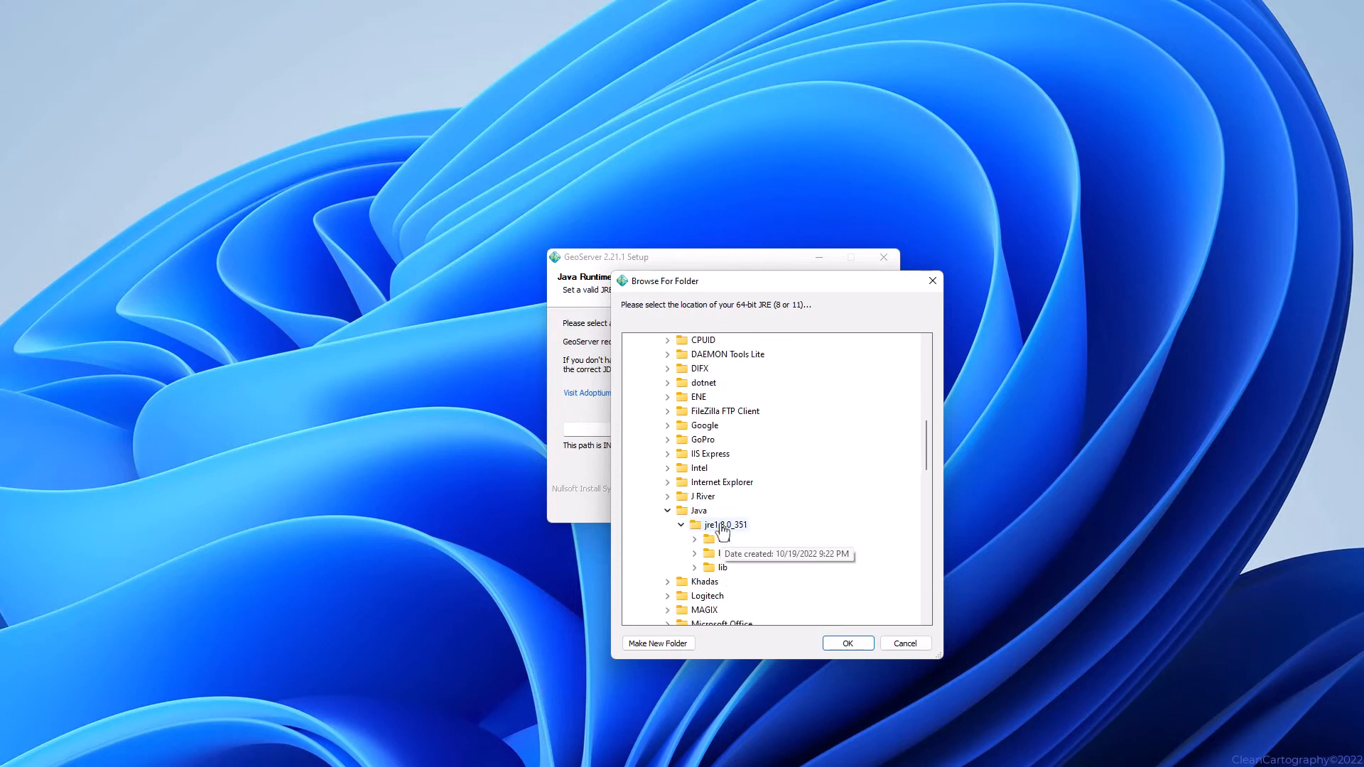
pyautogui.click(723, 528)
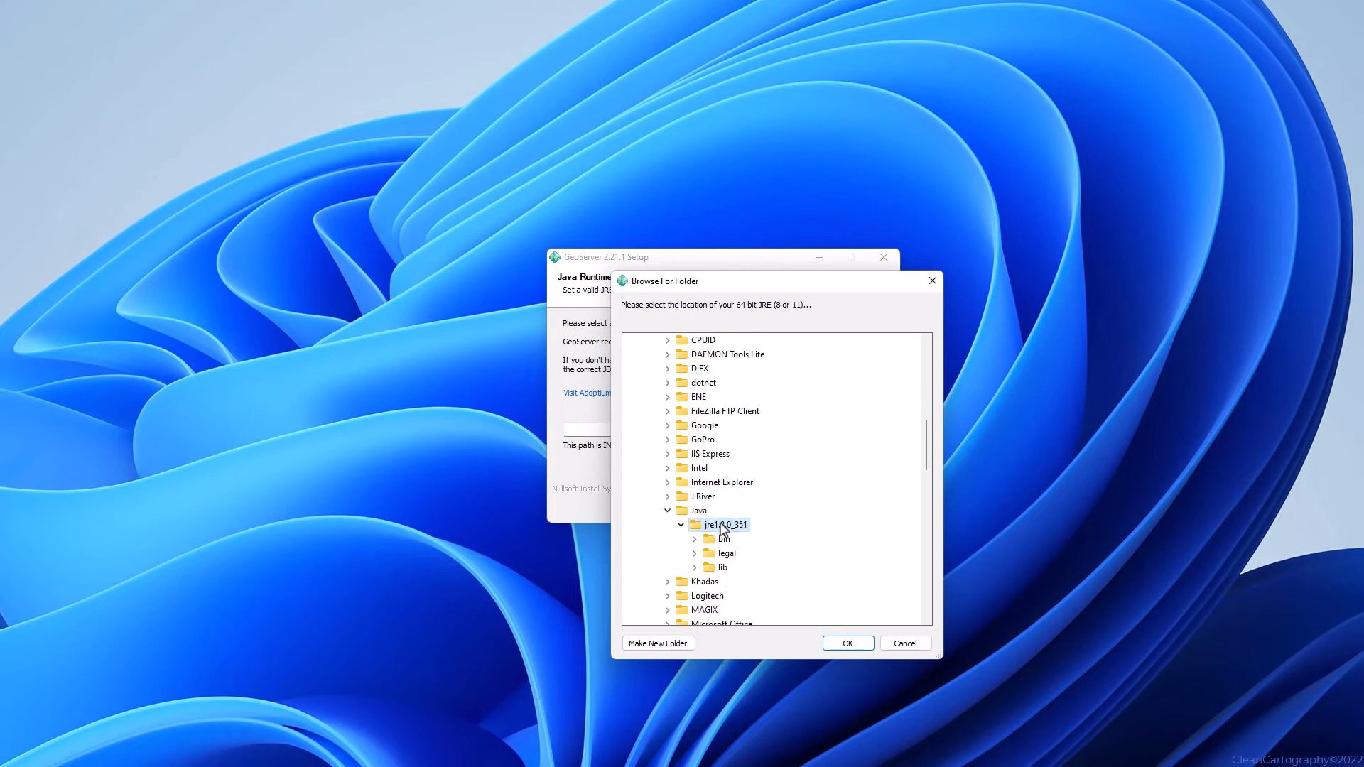
pyautogui.click(839, 644)
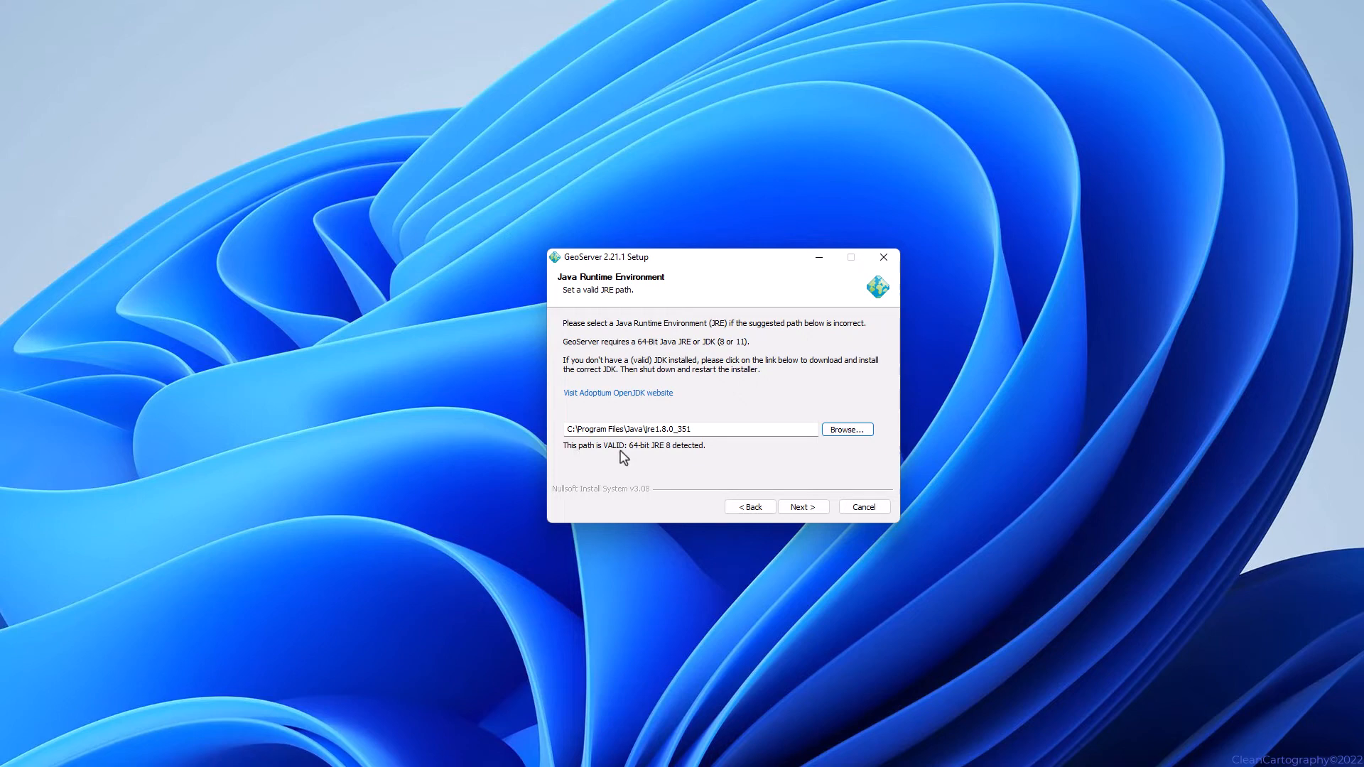
pyautogui.click(797, 509)
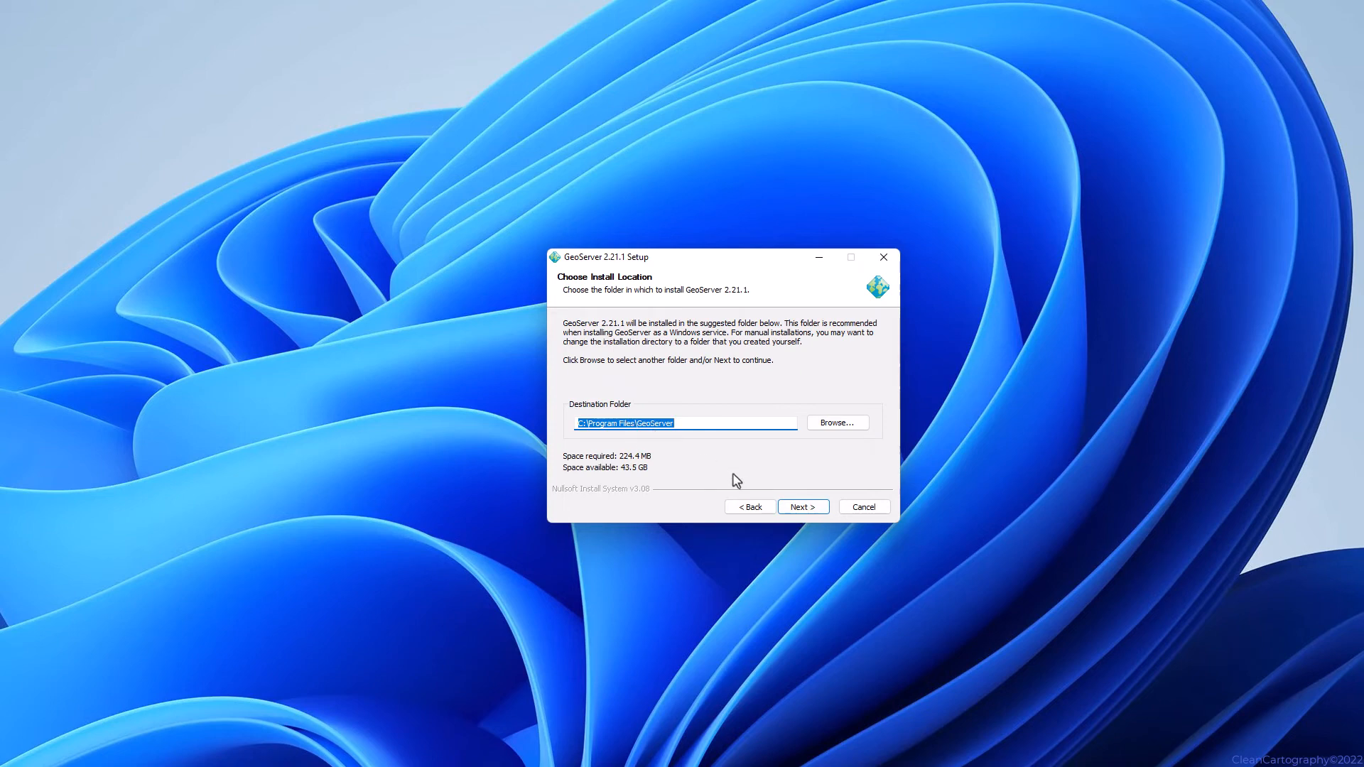
# Accept default location, Start Menu folder, data directory, admin credentials, and port 8080, installing as a service.
pyautogui.click(793, 507)
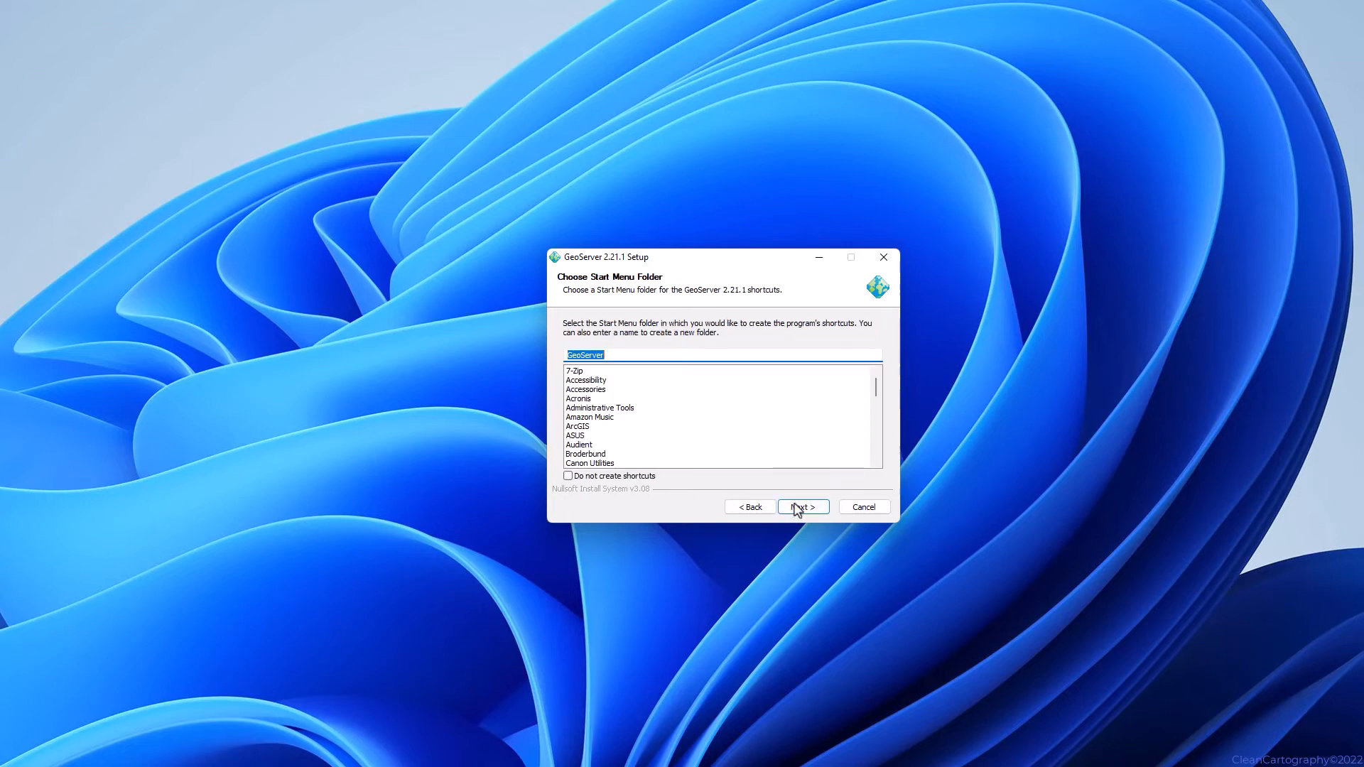
pyautogui.click(796, 508)
pyautogui.click(803, 509)
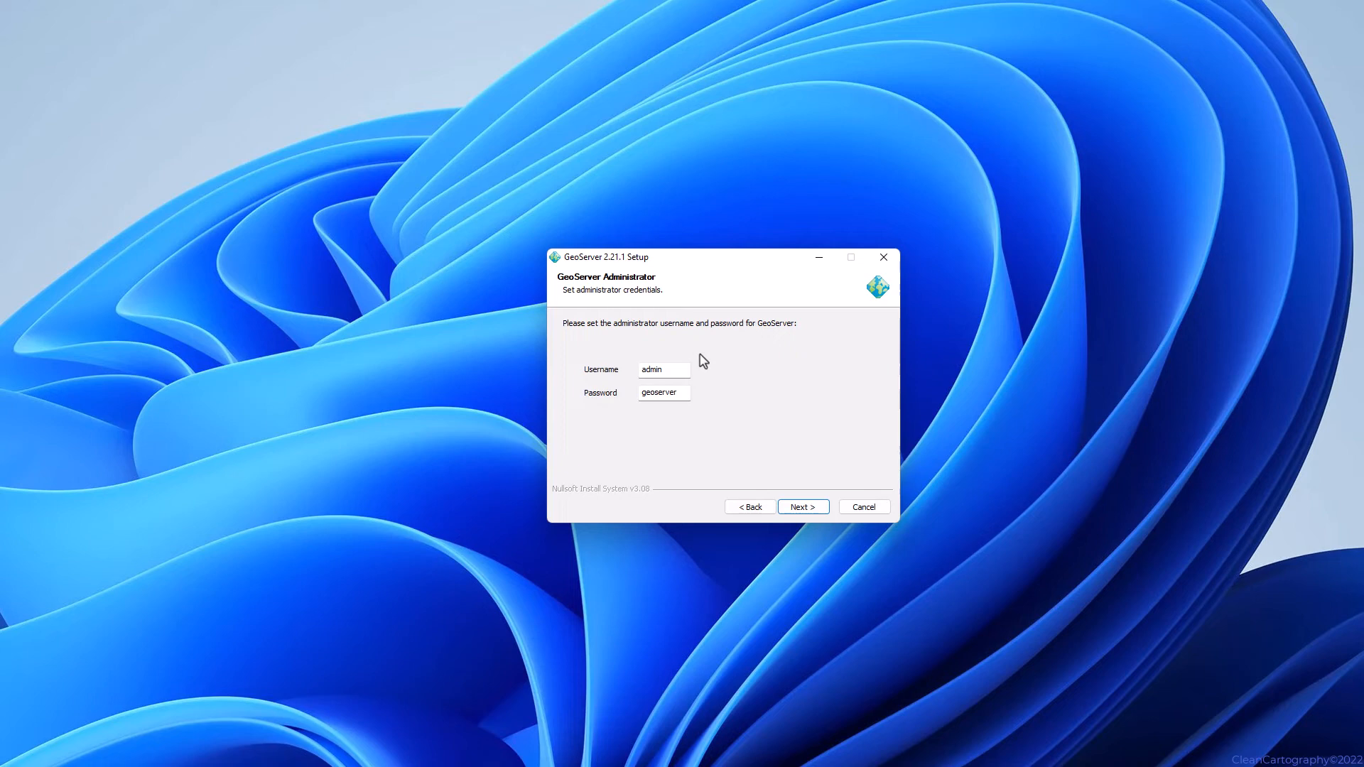
pyautogui.click(797, 508)
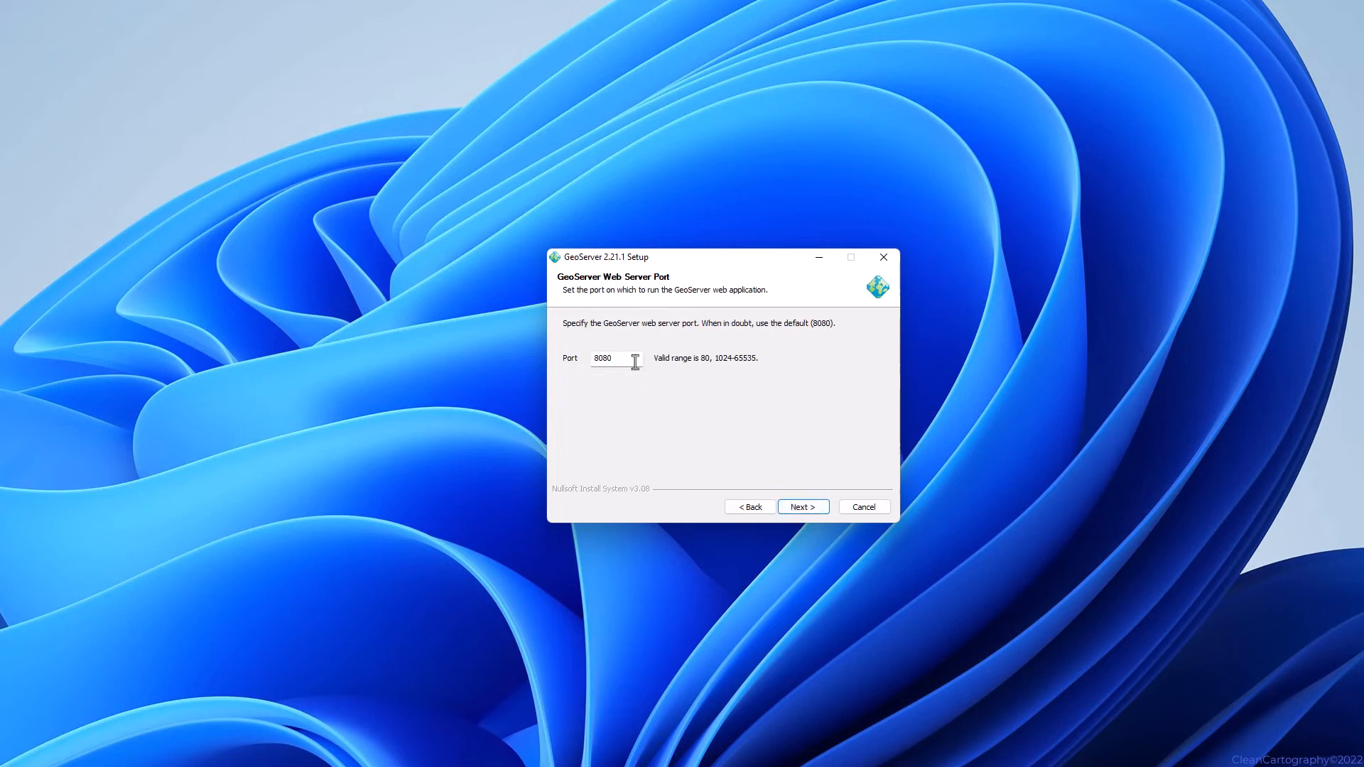
pyautogui.click(804, 509)
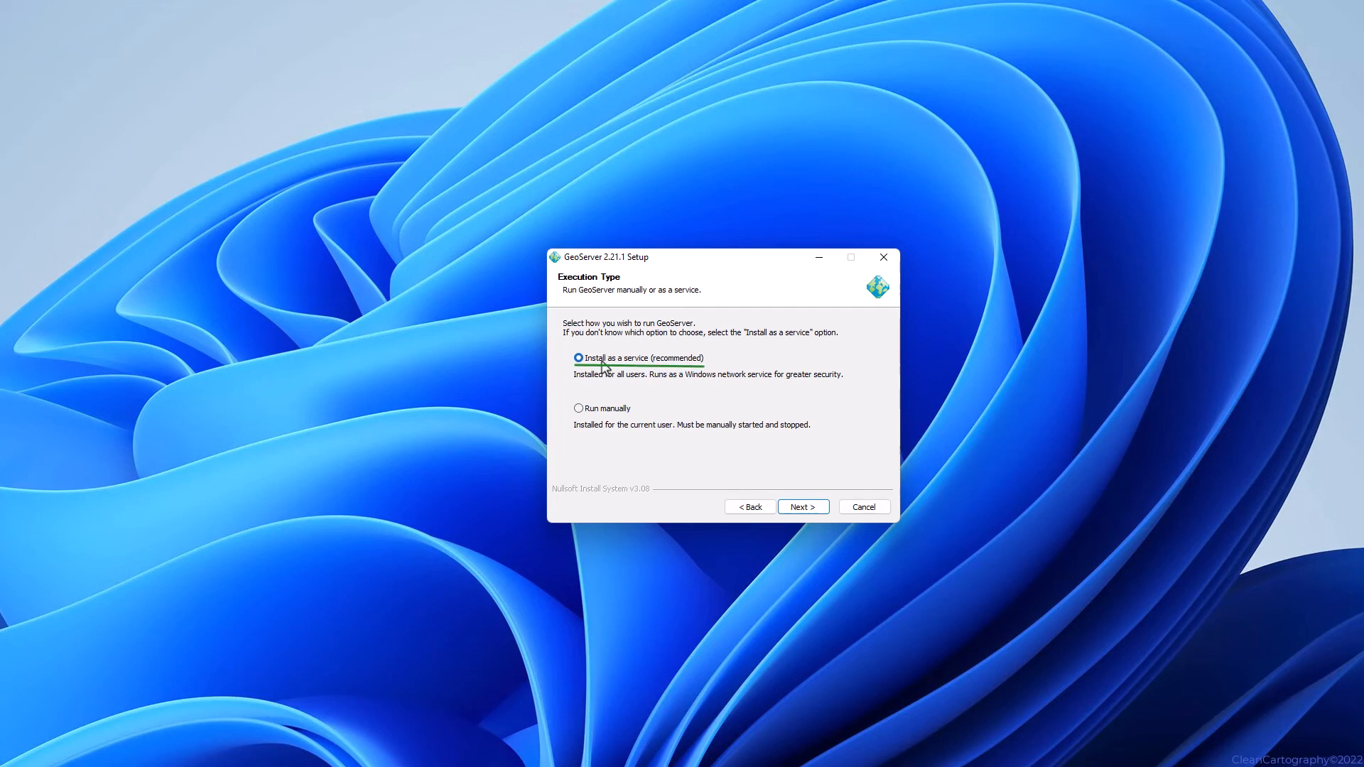
pyautogui.click(786, 507)
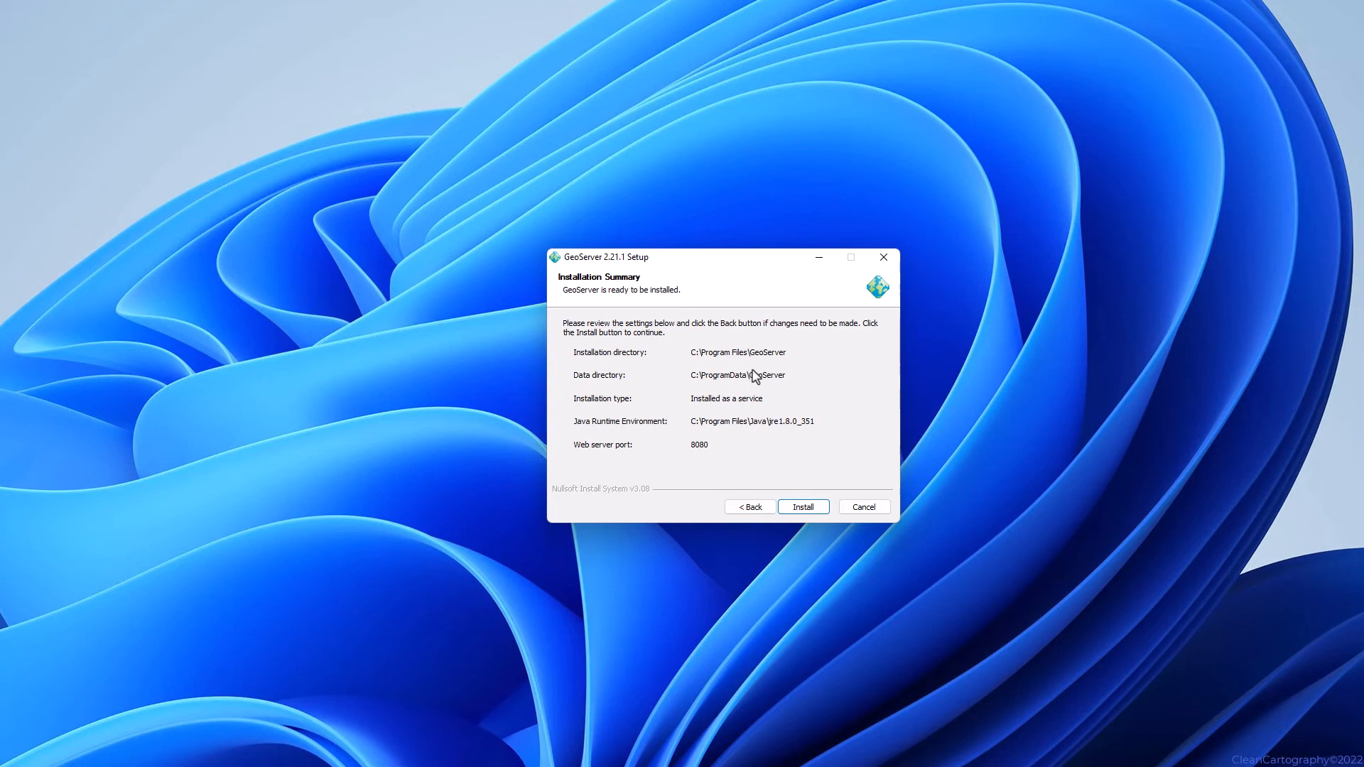
# Run the GeoServer 2.21.1 installation to completion and finish the wizard.
pyautogui.click(809, 509)
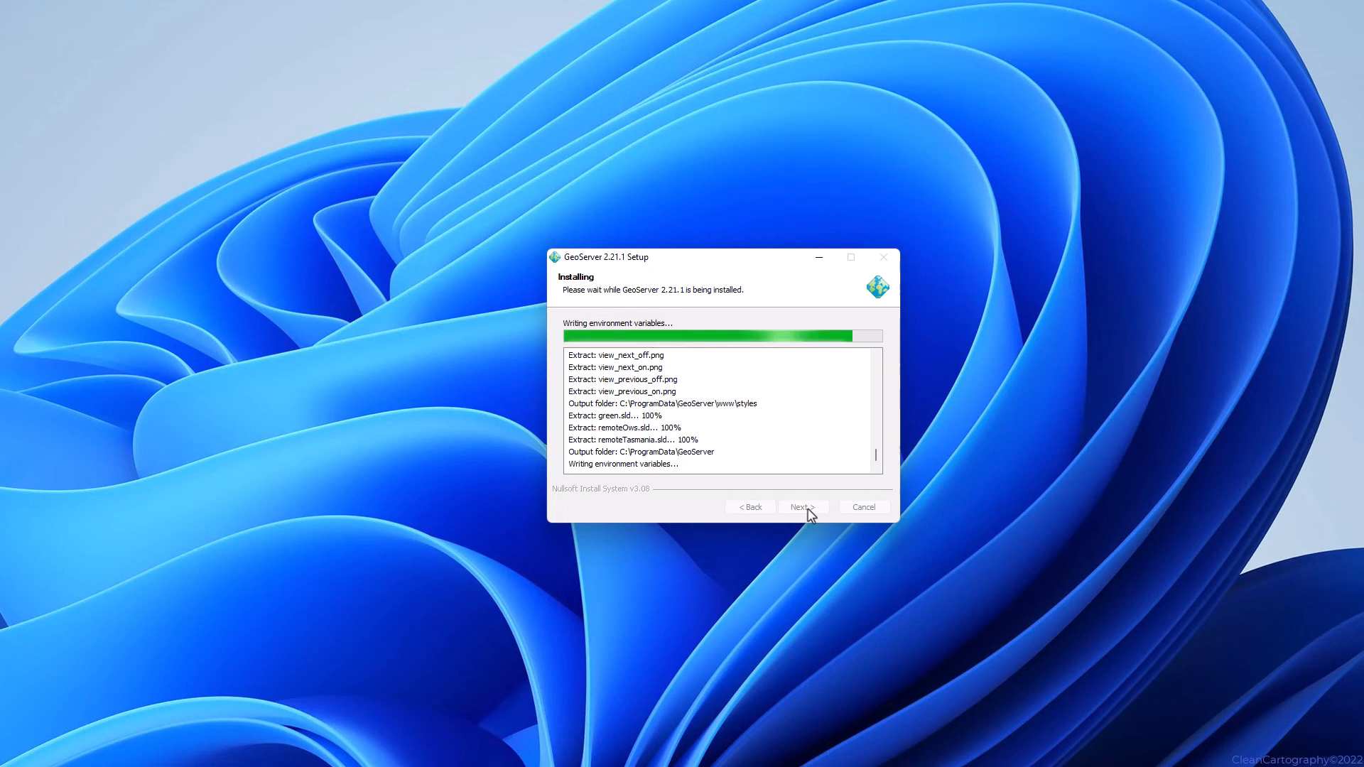
pyautogui.click(802, 508)
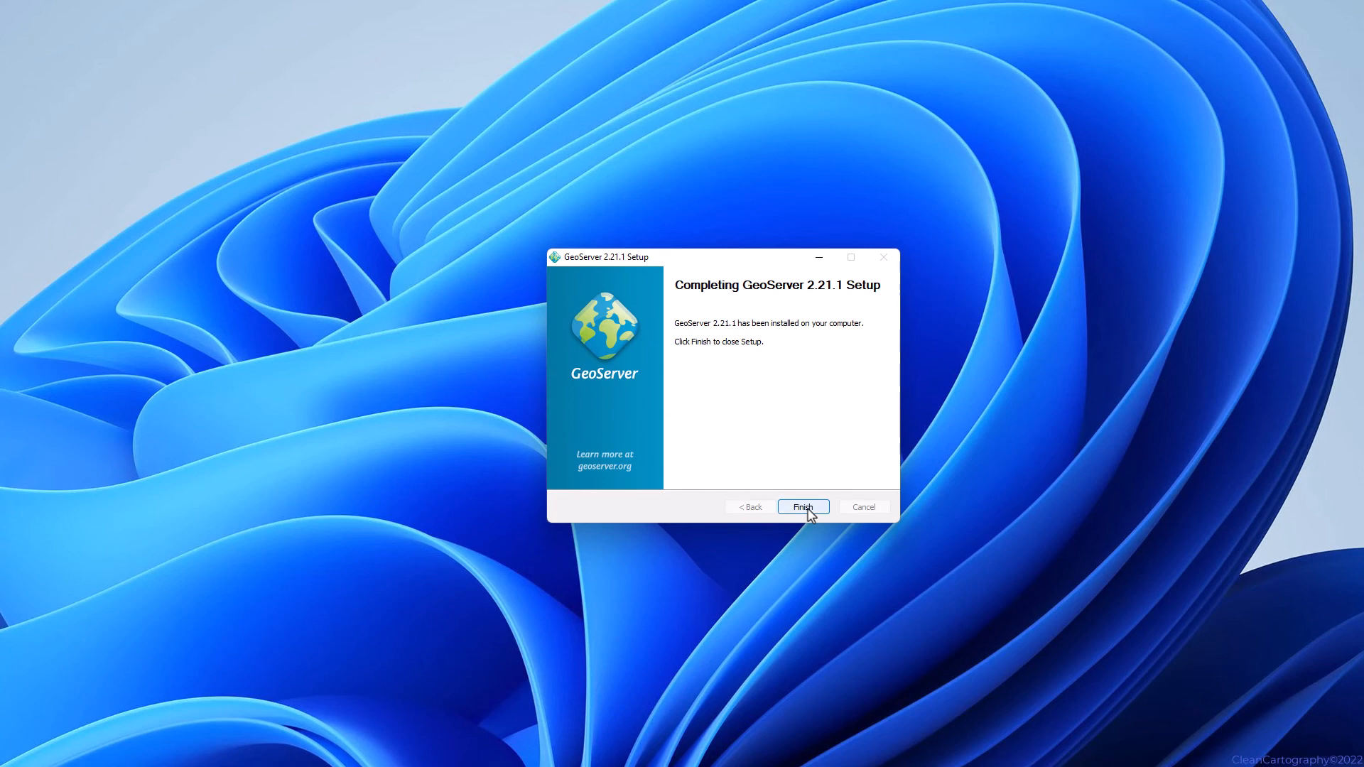
pyautogui.click(808, 509)
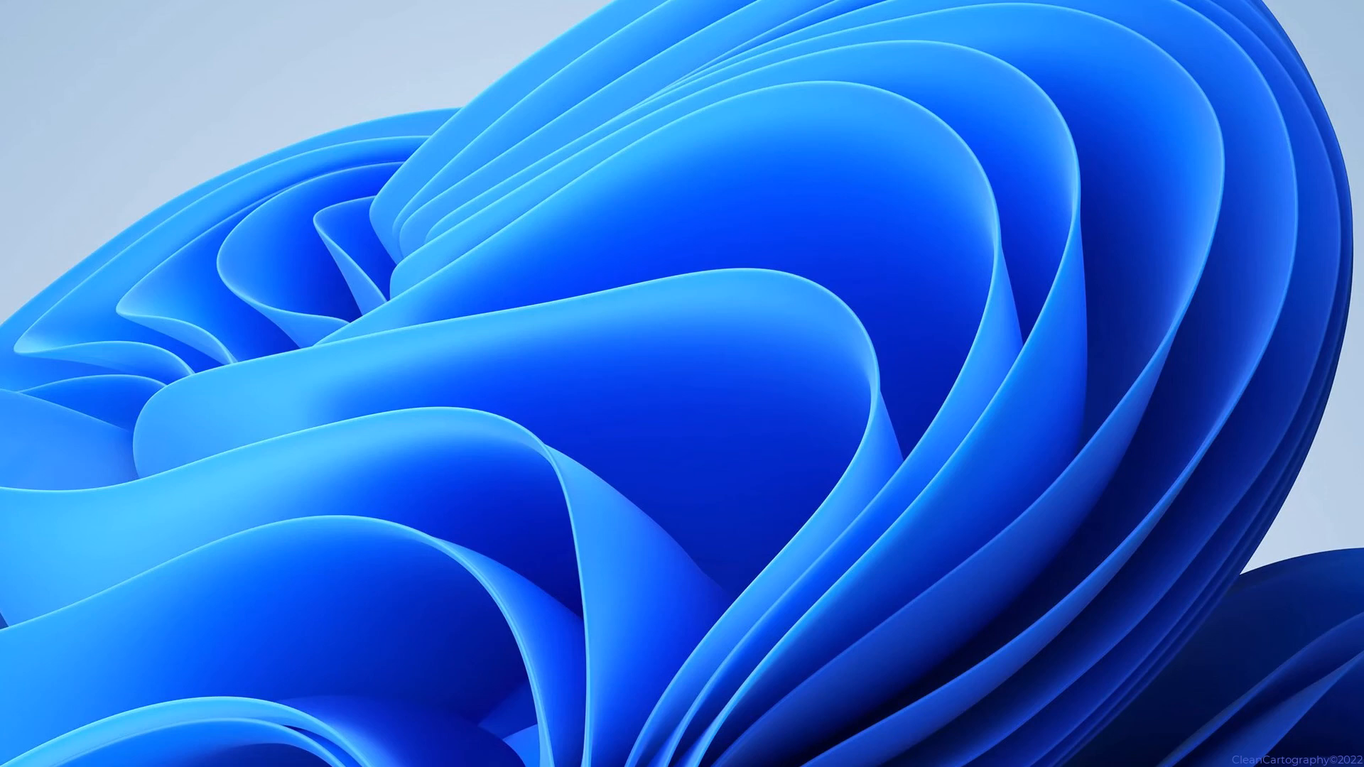
pyautogui.press('super')
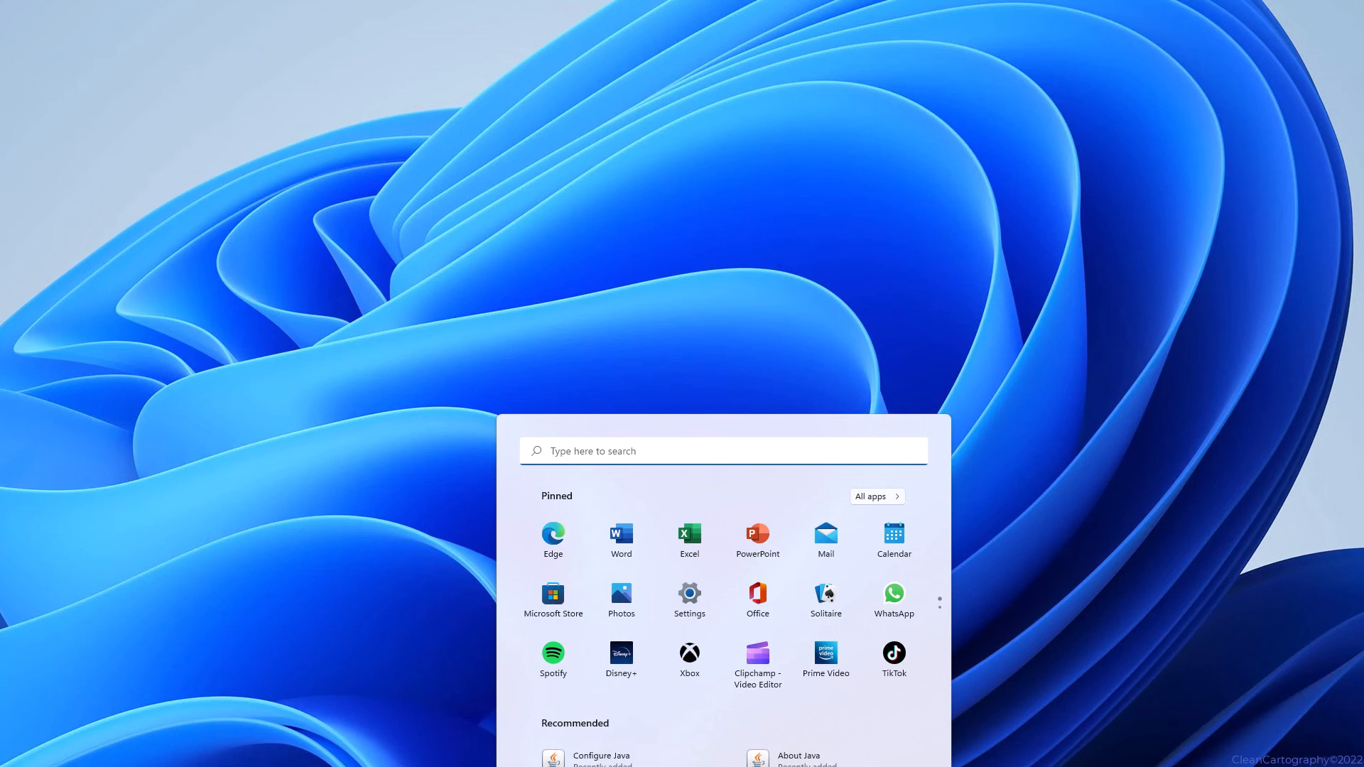
pyautogui.write('Services')
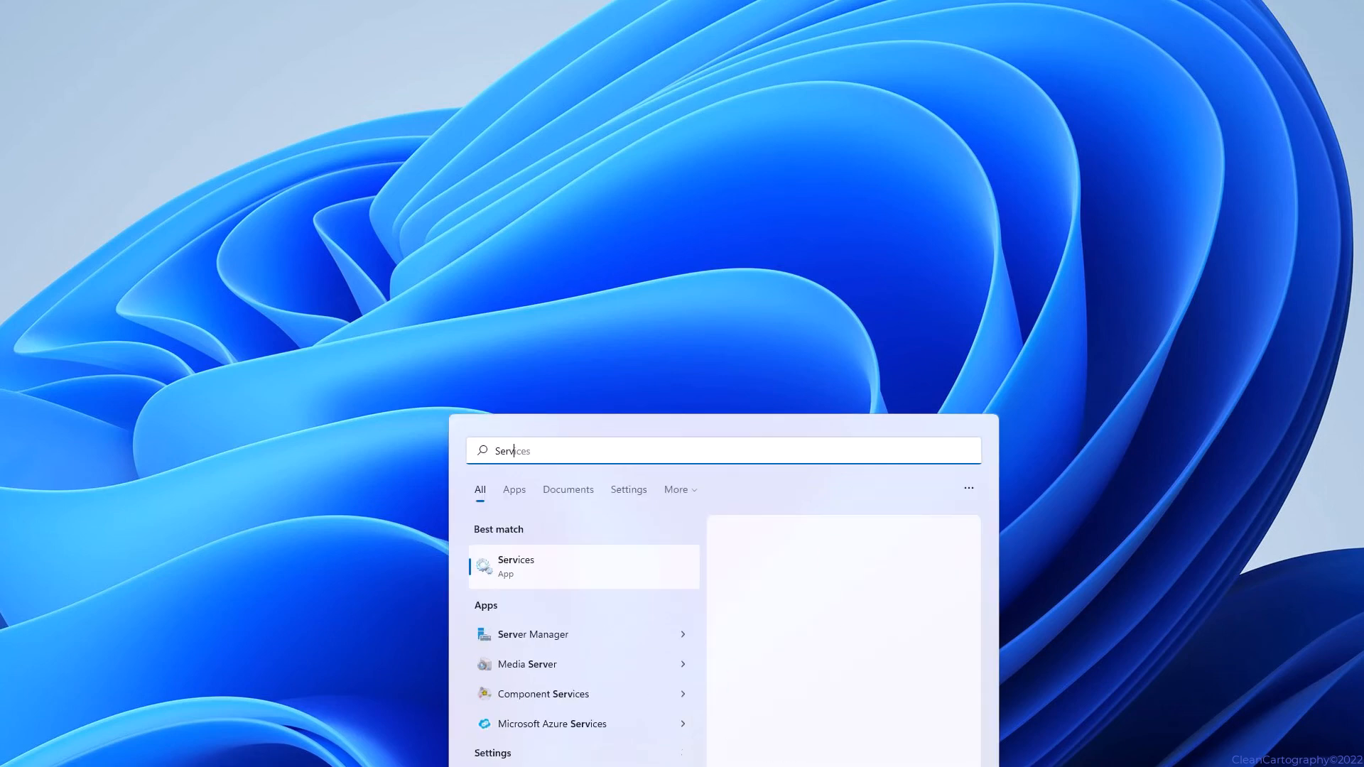
pyautogui.click(537, 573)
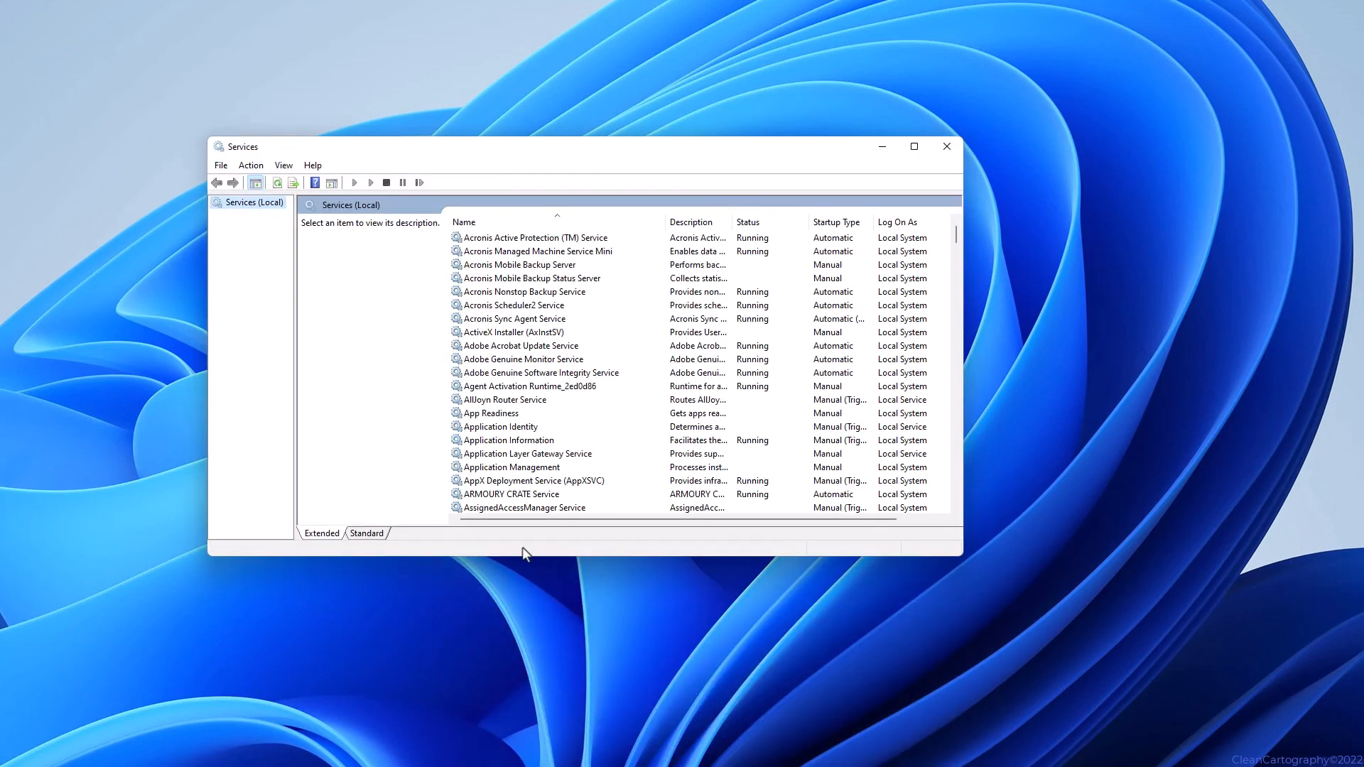
pyautogui.scroll(-4, 507, 346)
pyautogui.scroll(-18, 506, 346)
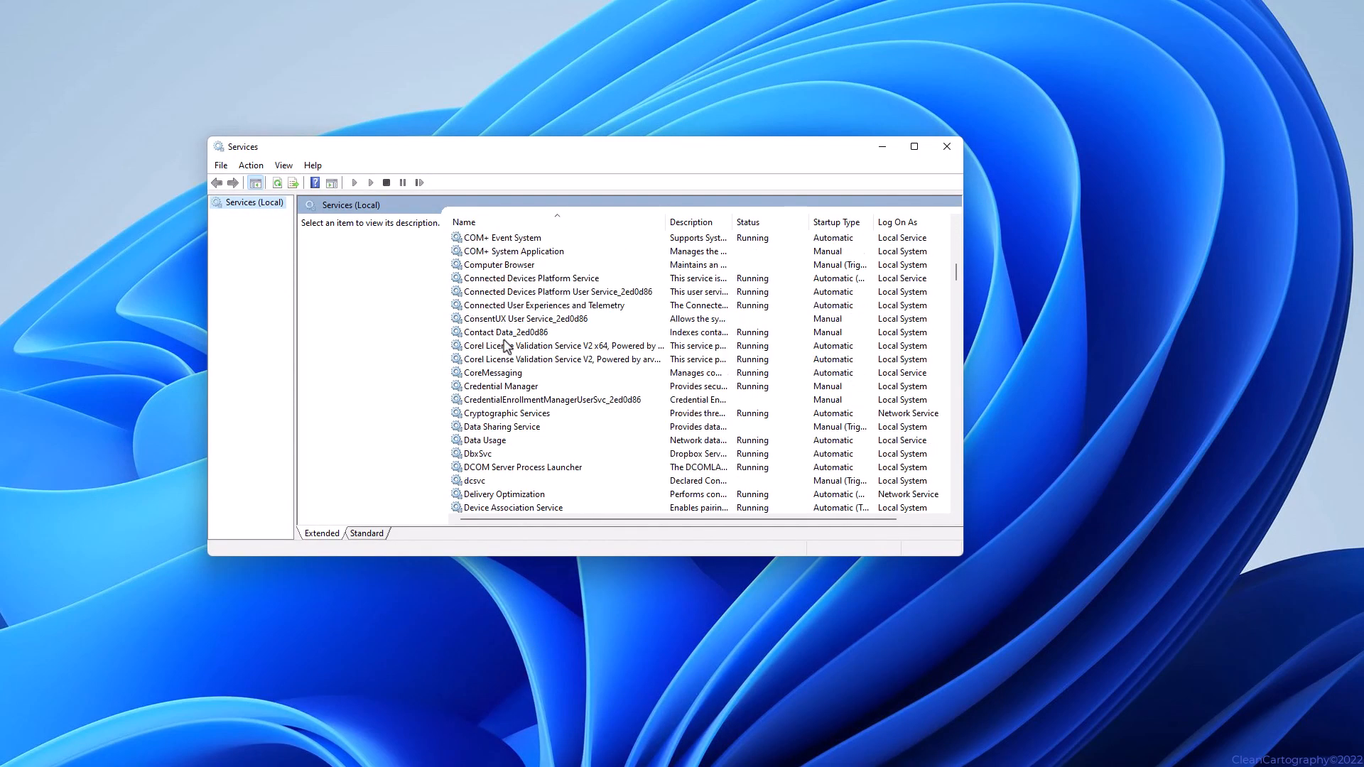
pyautogui.scroll(-5, 507, 346)
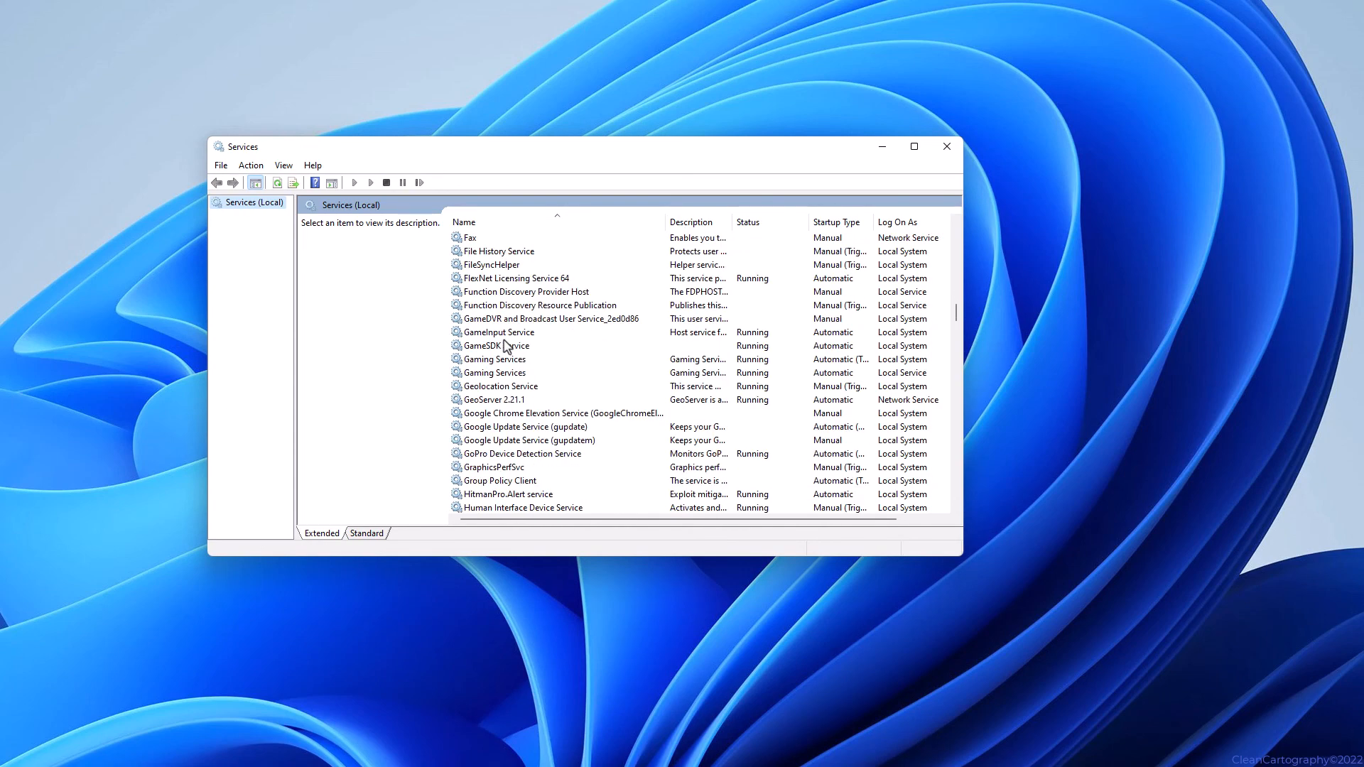
pyautogui.click(521, 400)
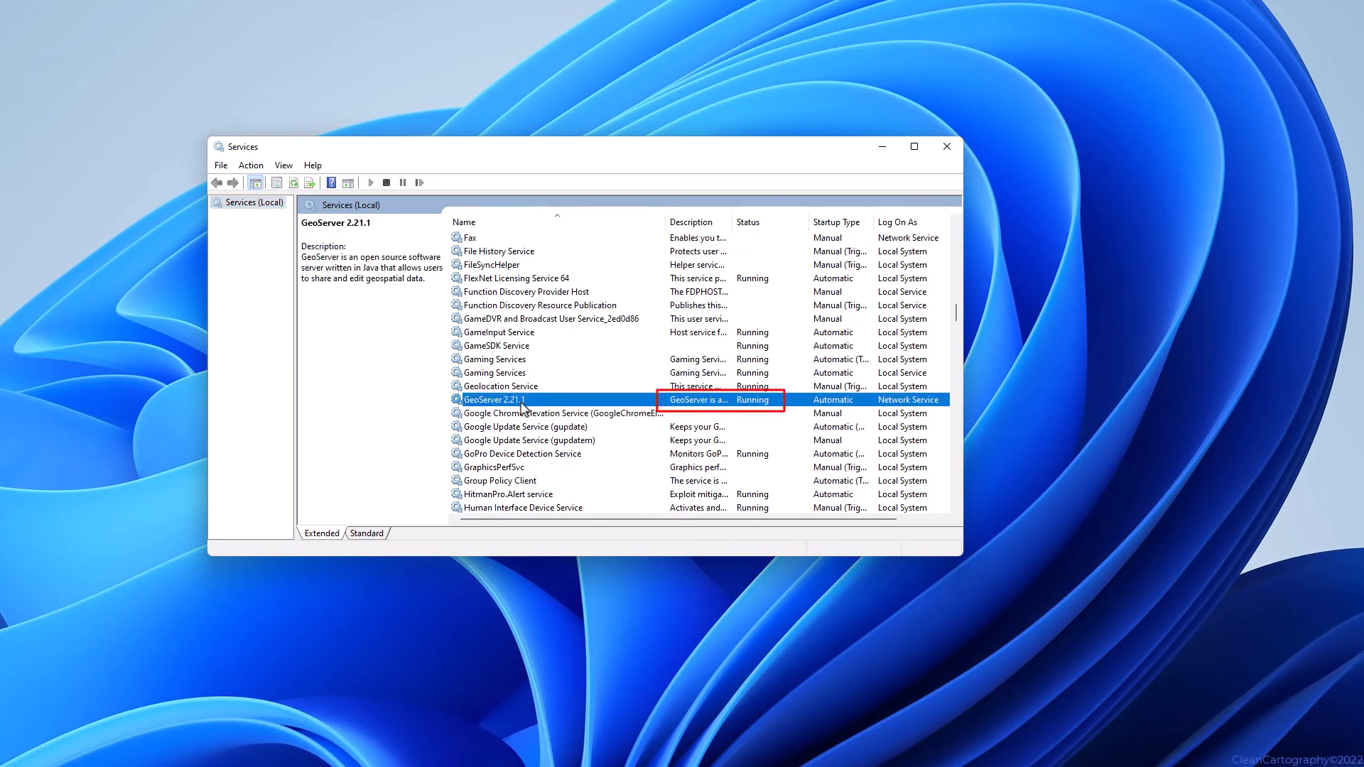
pyautogui.click(939, 150)
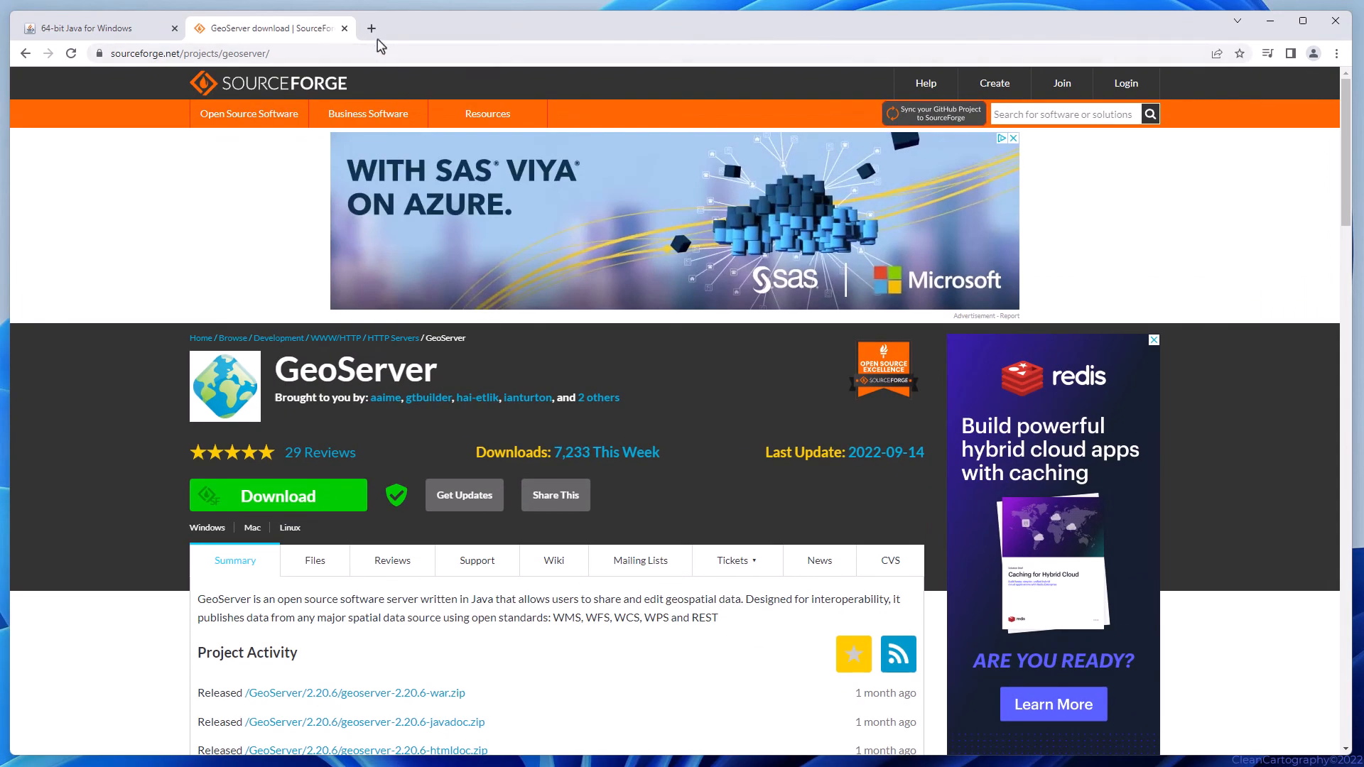
pyautogui.click(375, 30)
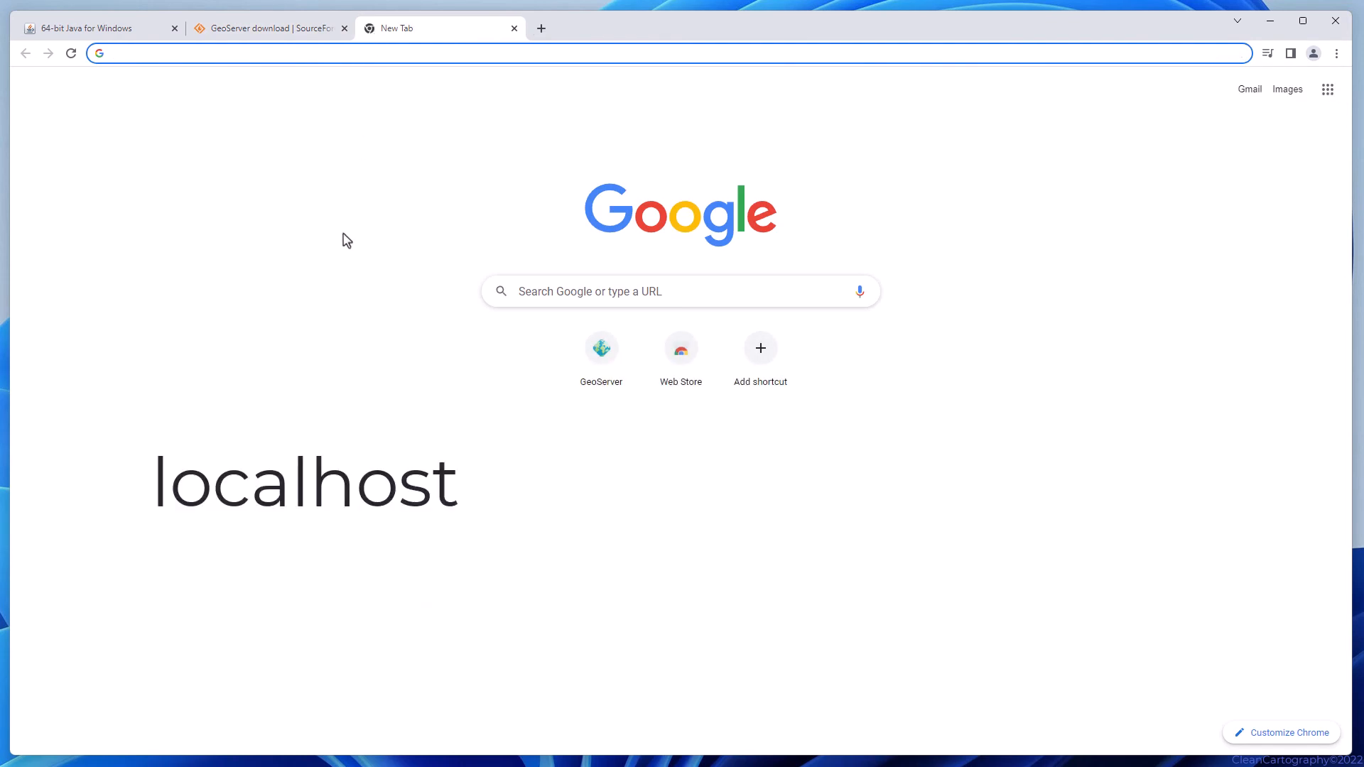
pyautogui.write('http://localhost:8080/geoserver/web')
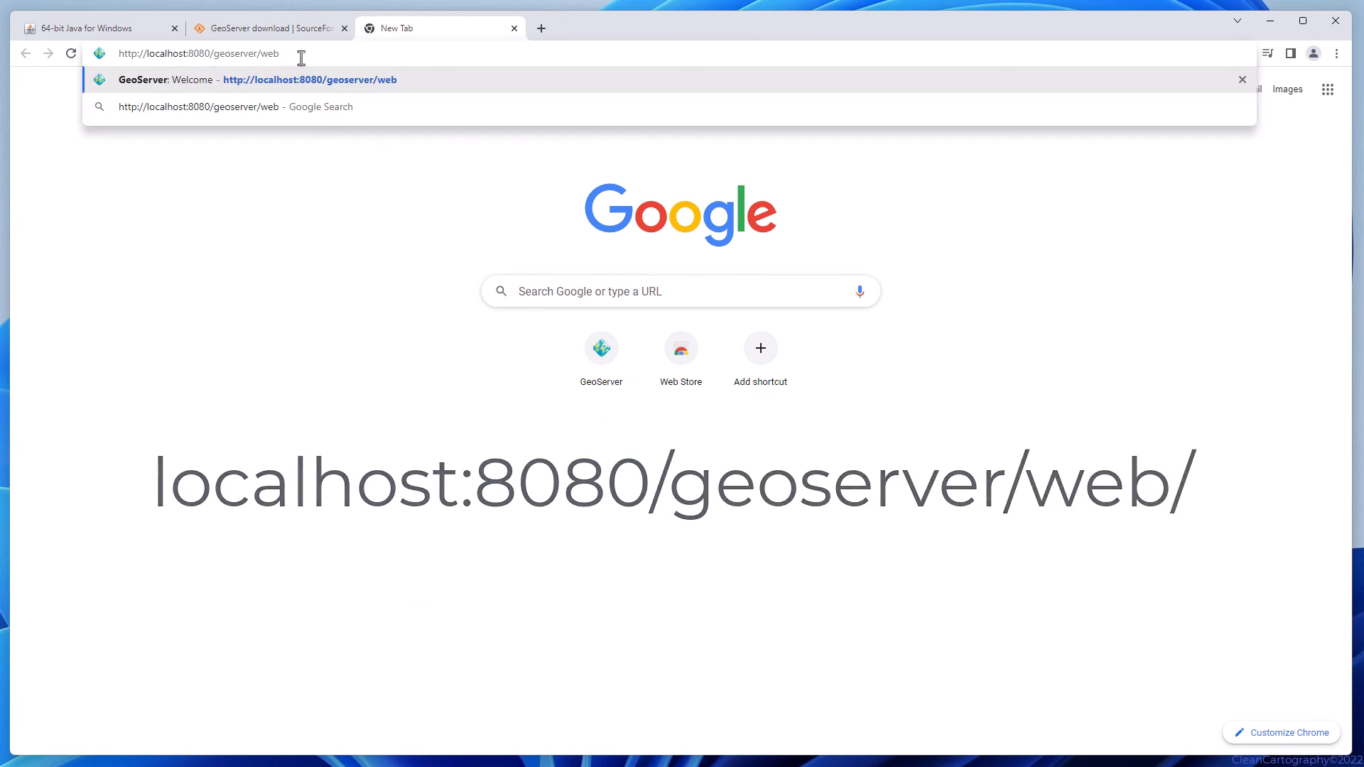
pyautogui.press('Return')
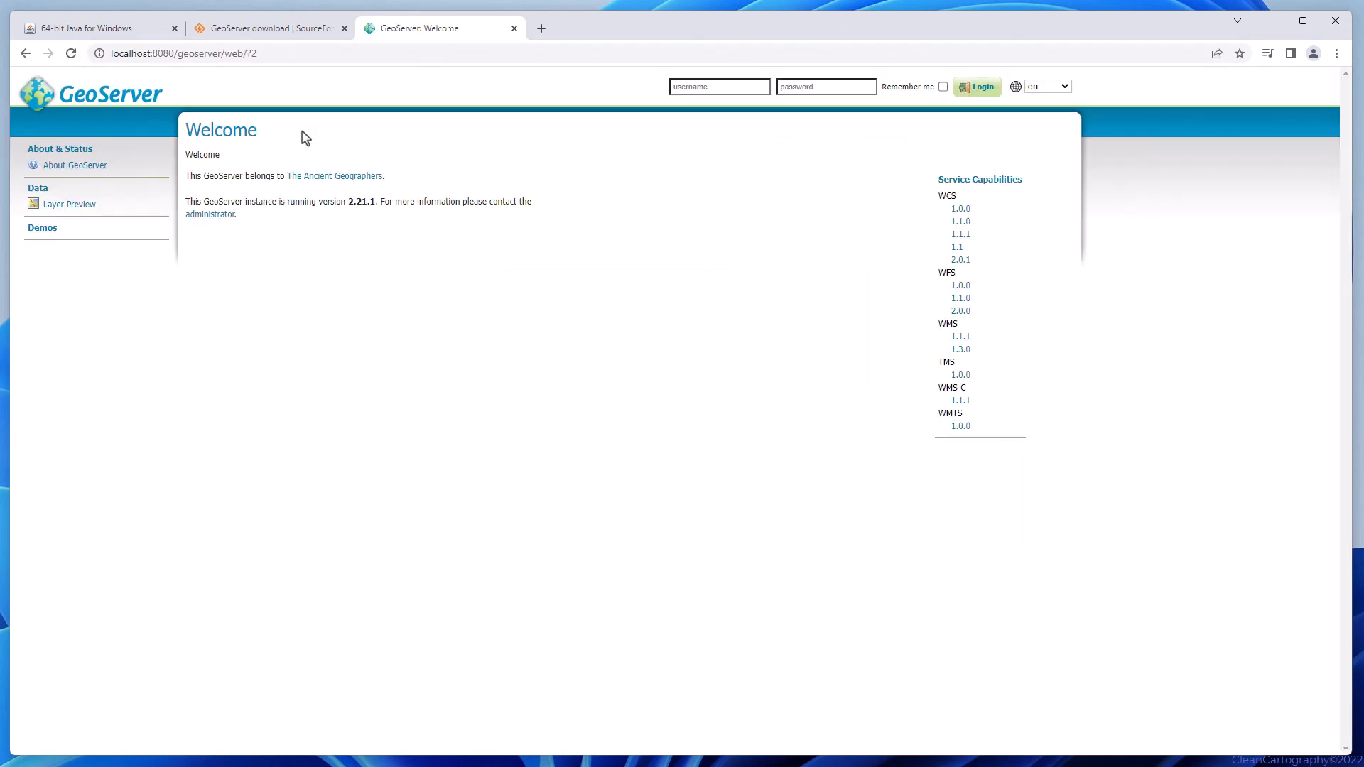
# Sign in with the admin username and password, refuse Chrome's save-password offer, and list the 19 layers.
pyautogui.click(685, 88)
pyautogui.write('admin')
pyautogui.press('Tab')
pyautogui.write('geo')
pyautogui.press('Return')
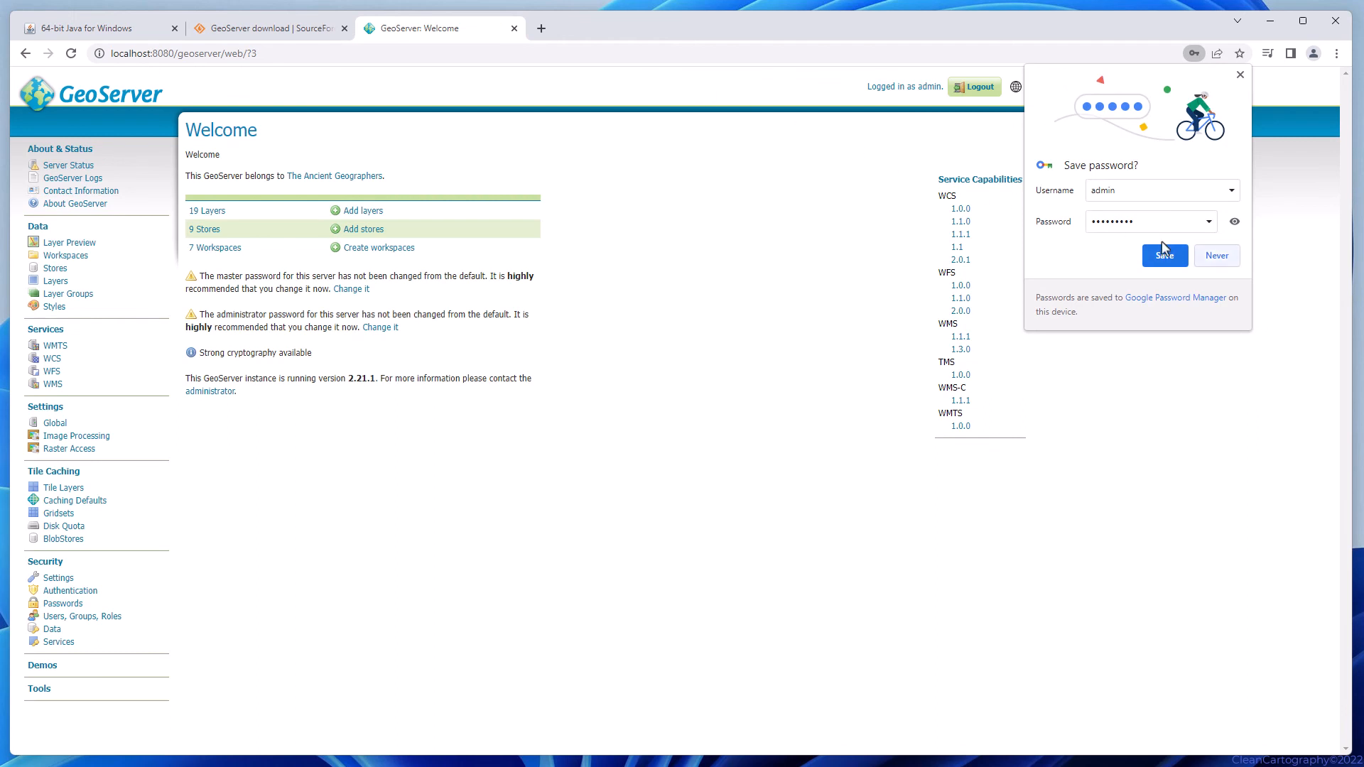
pyautogui.click(1217, 257)
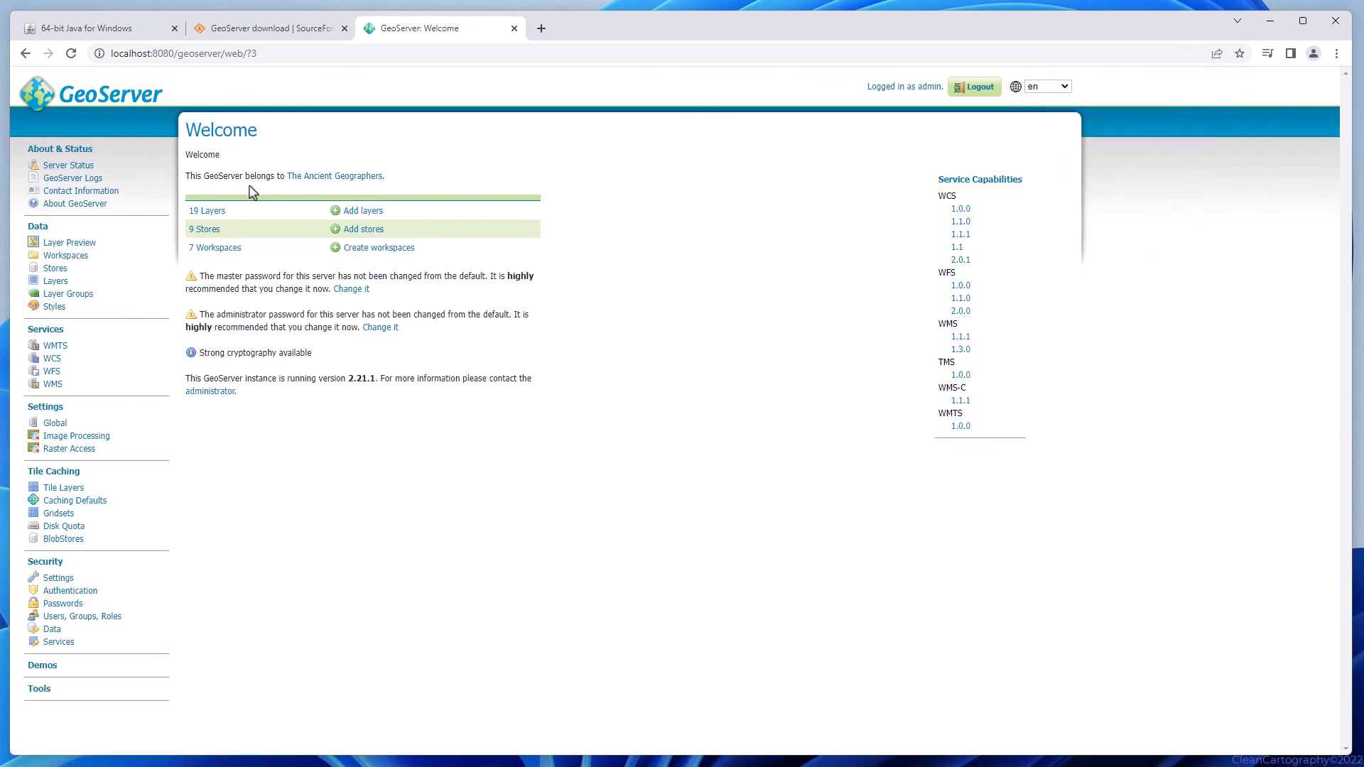
pyautogui.click(214, 212)
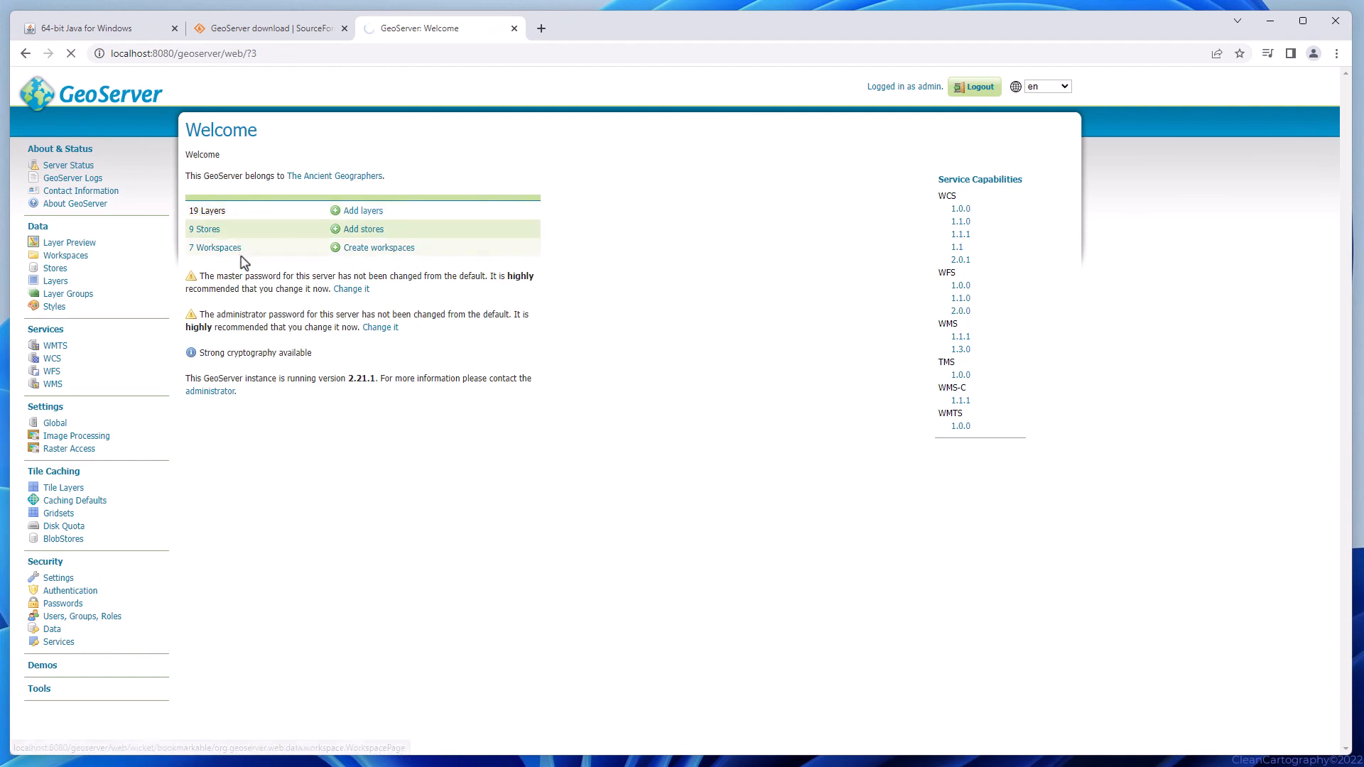